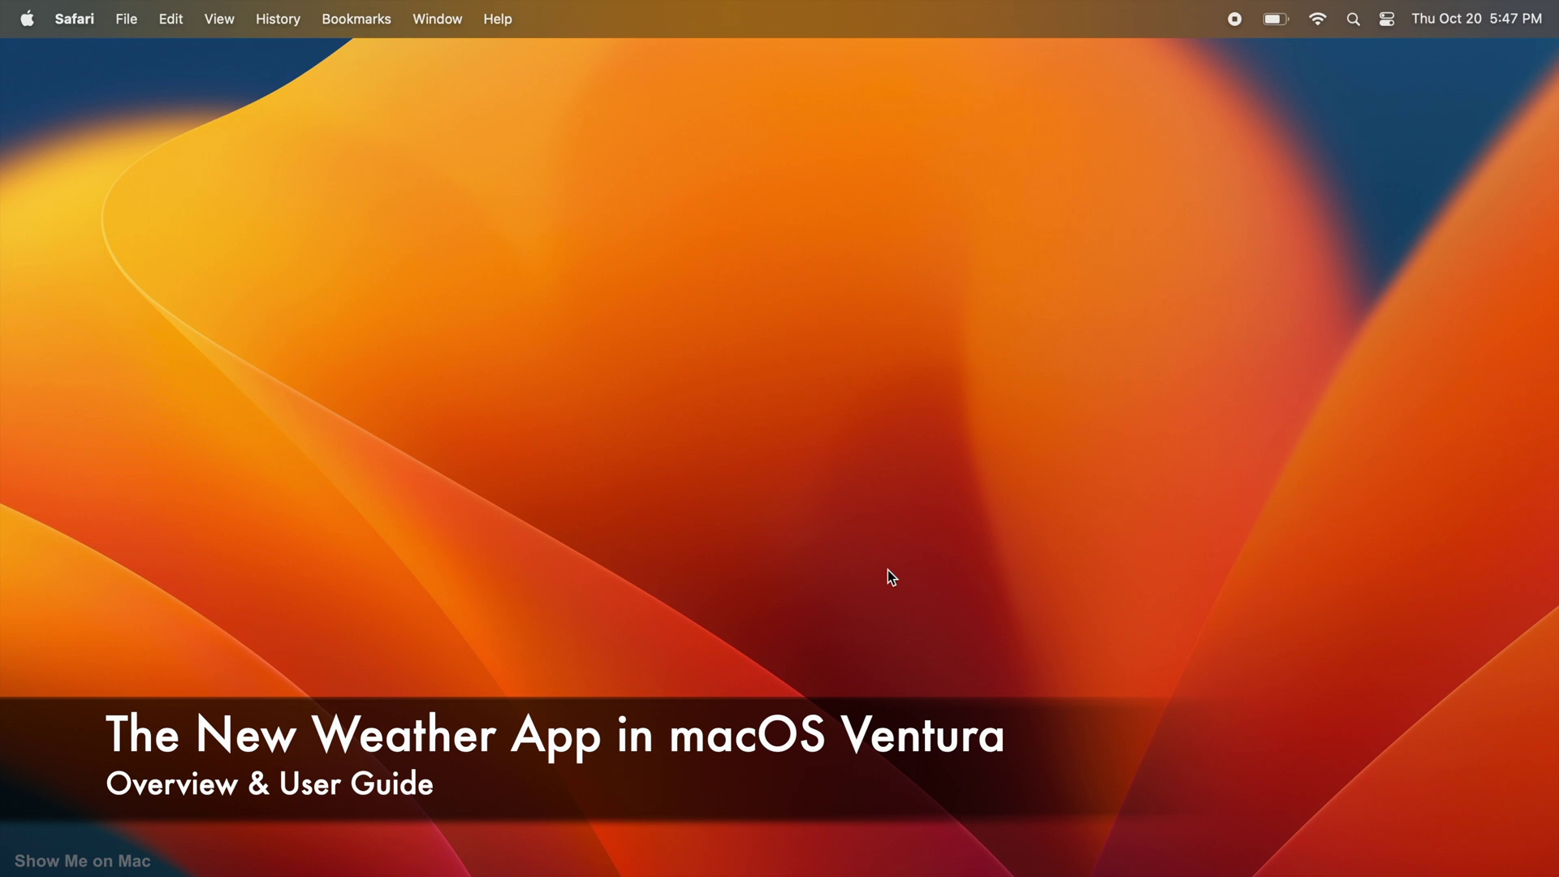
Step: Launch Weather from Launchpad to show Vancouver at 15°, Mostly Cloudy
key(F4)
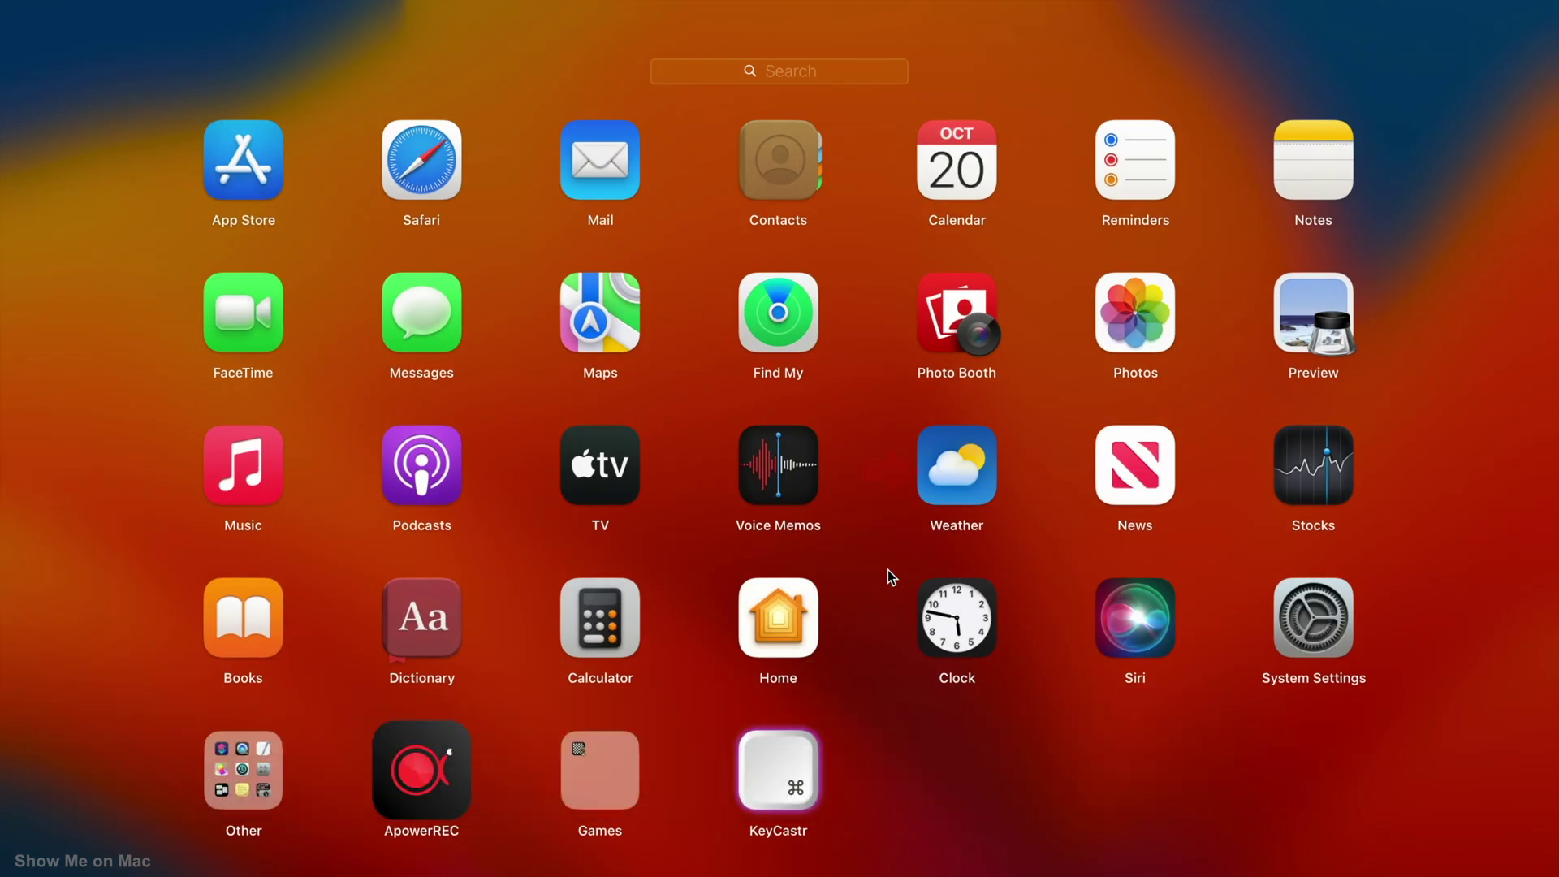
click(971, 495)
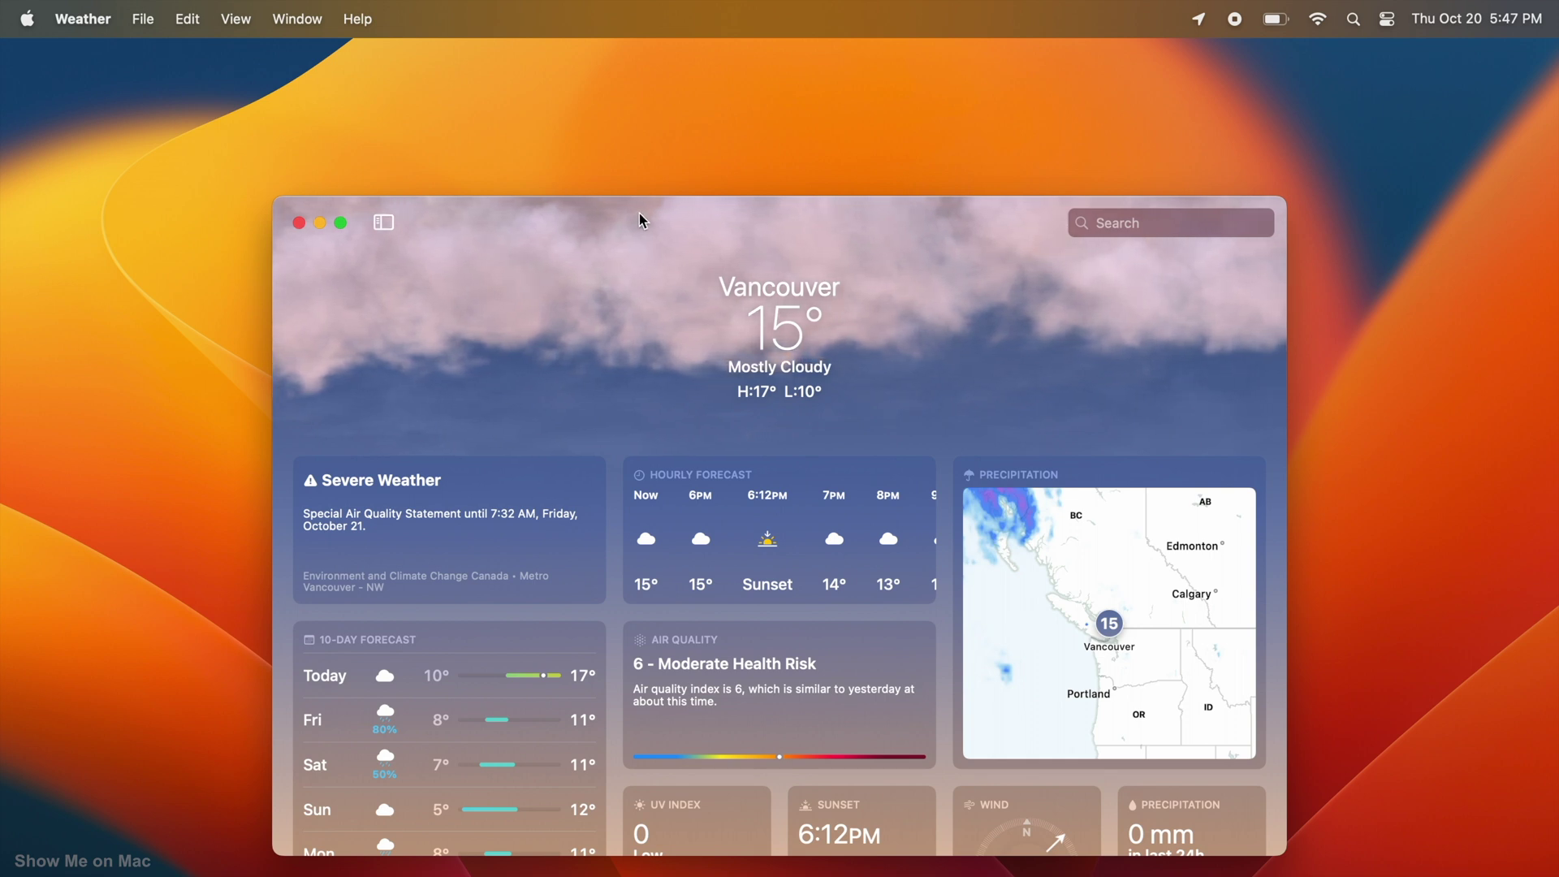
Step: Put the Vancouver forecast window into full screen with Control-Command-F
key(ctrl+super+f)
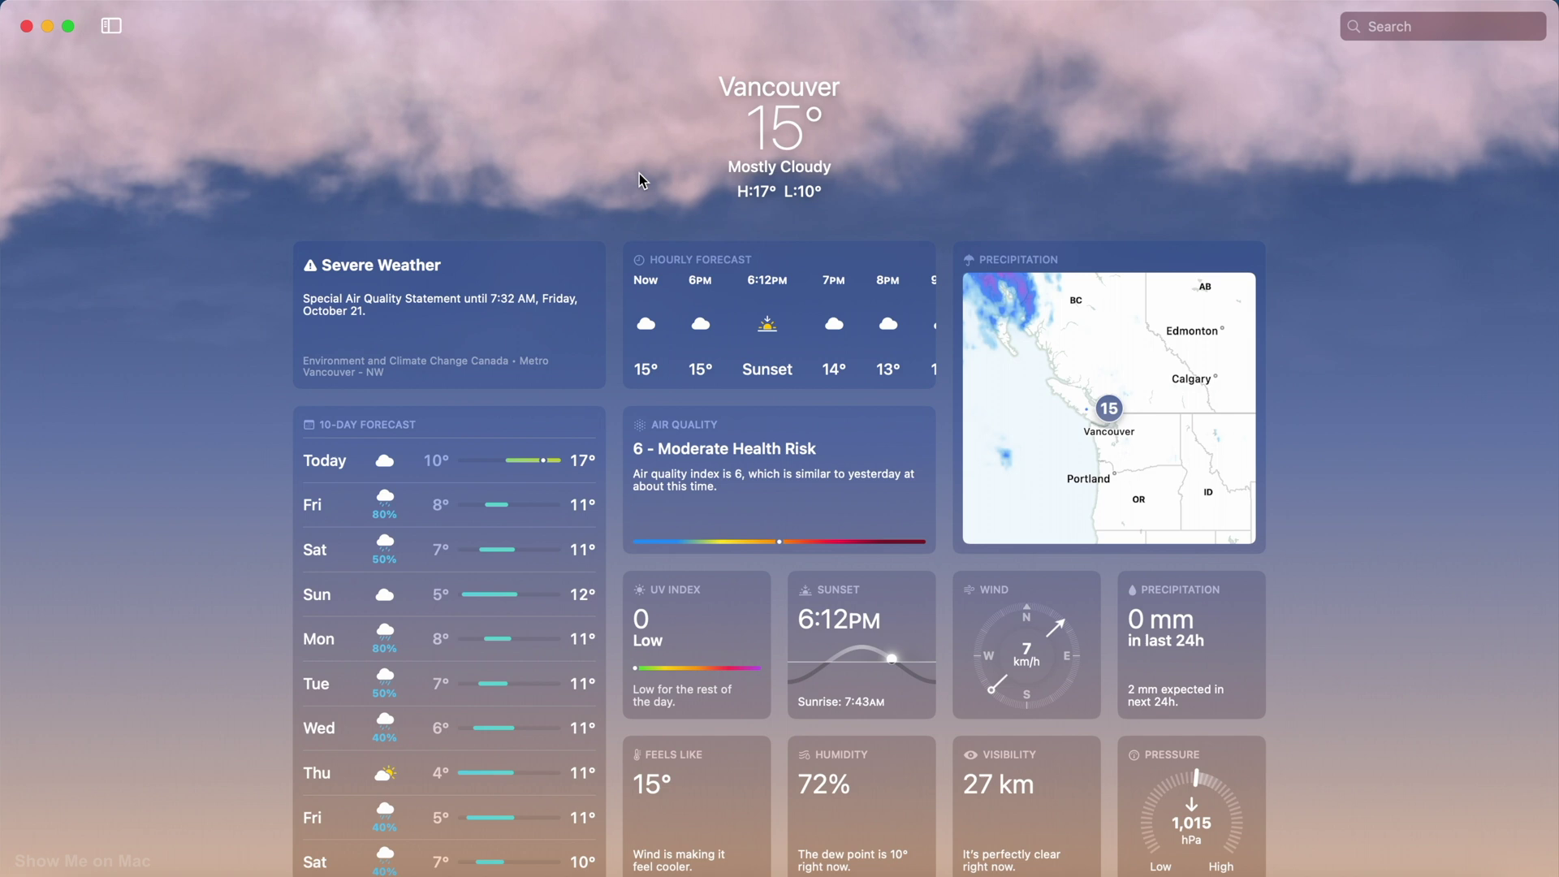
click(780, 484)
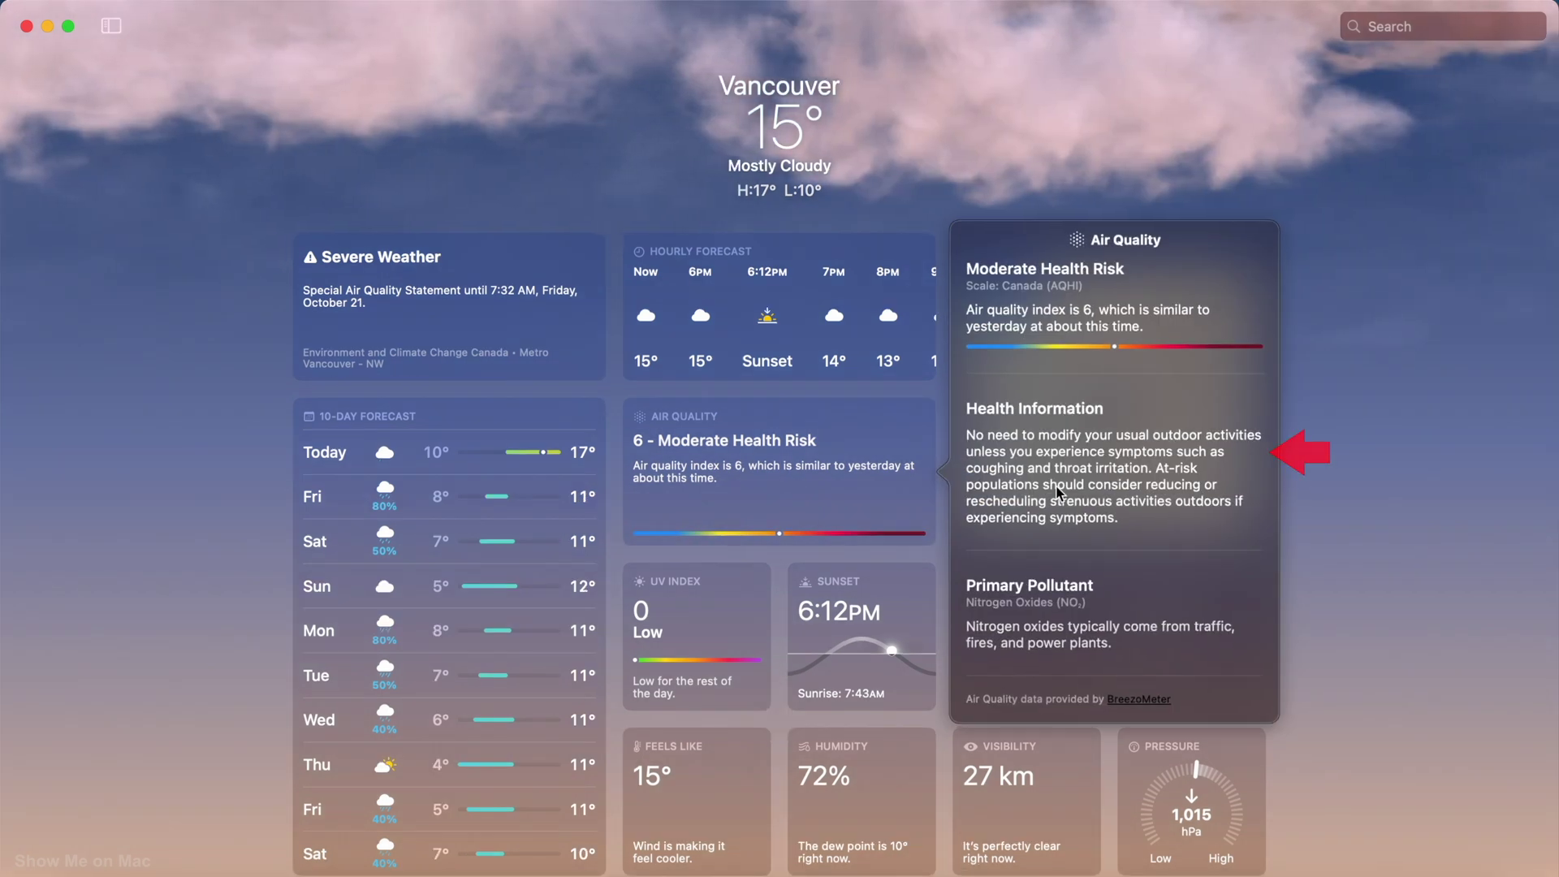
click(684, 309)
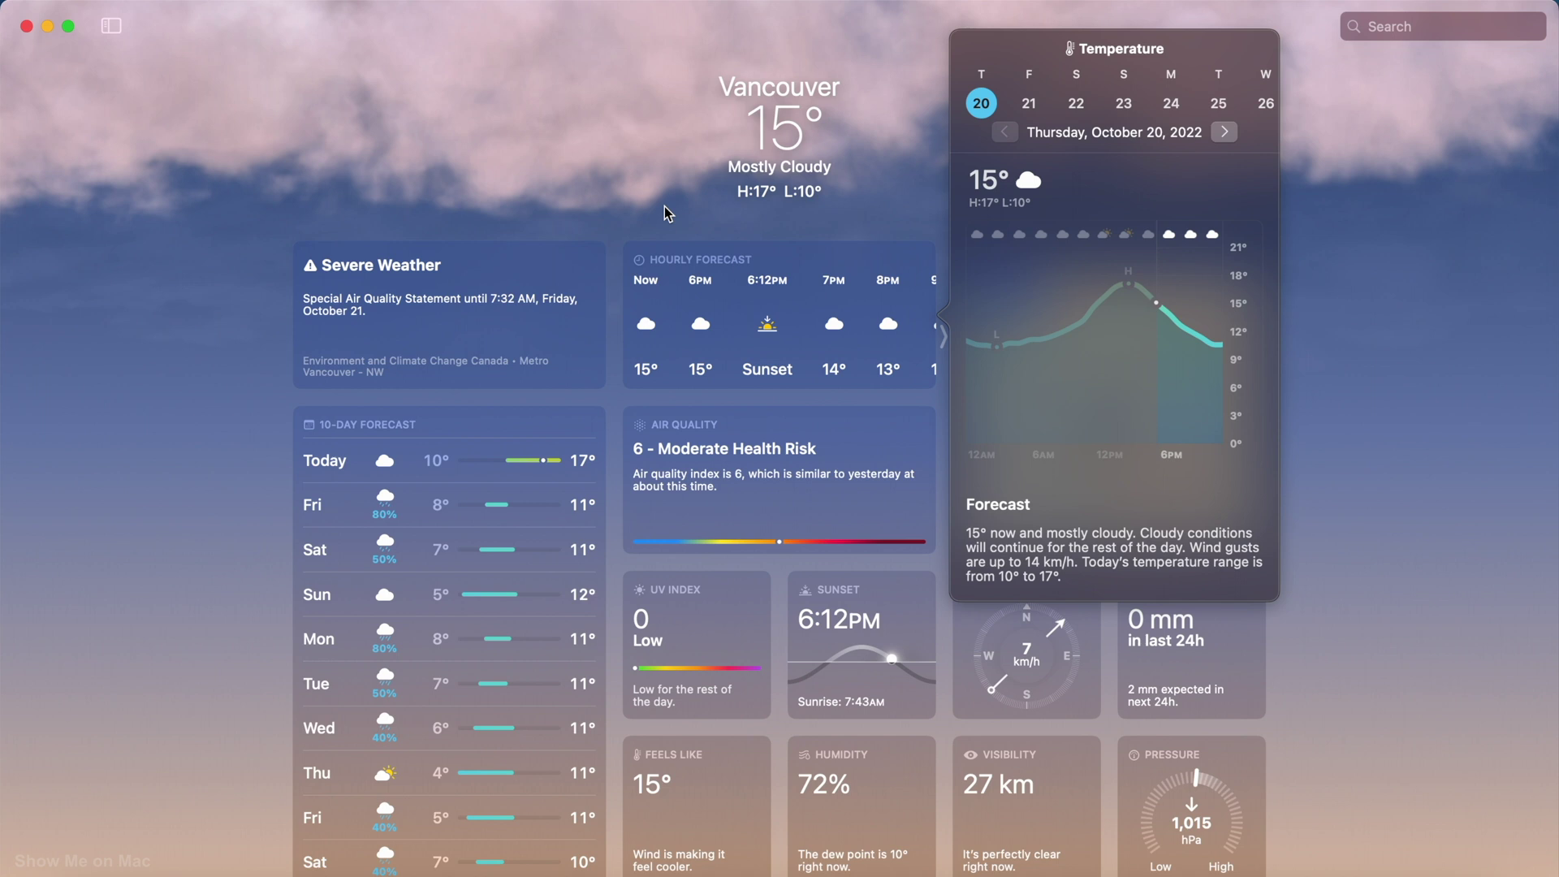
click(664, 206)
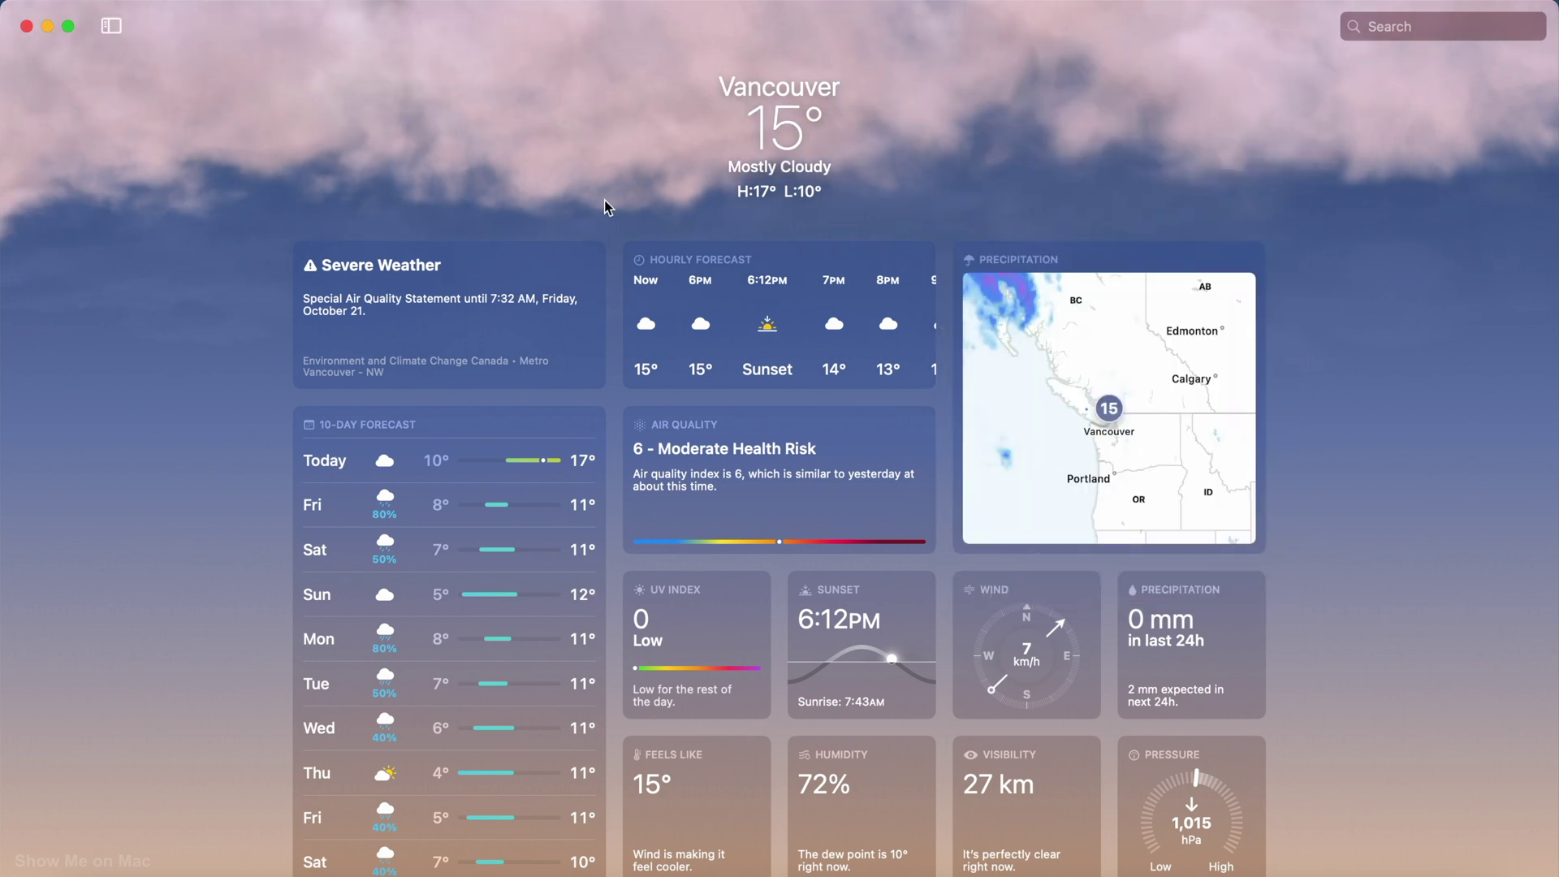
click(528, 266)
scroll(527, 266, down, 15)
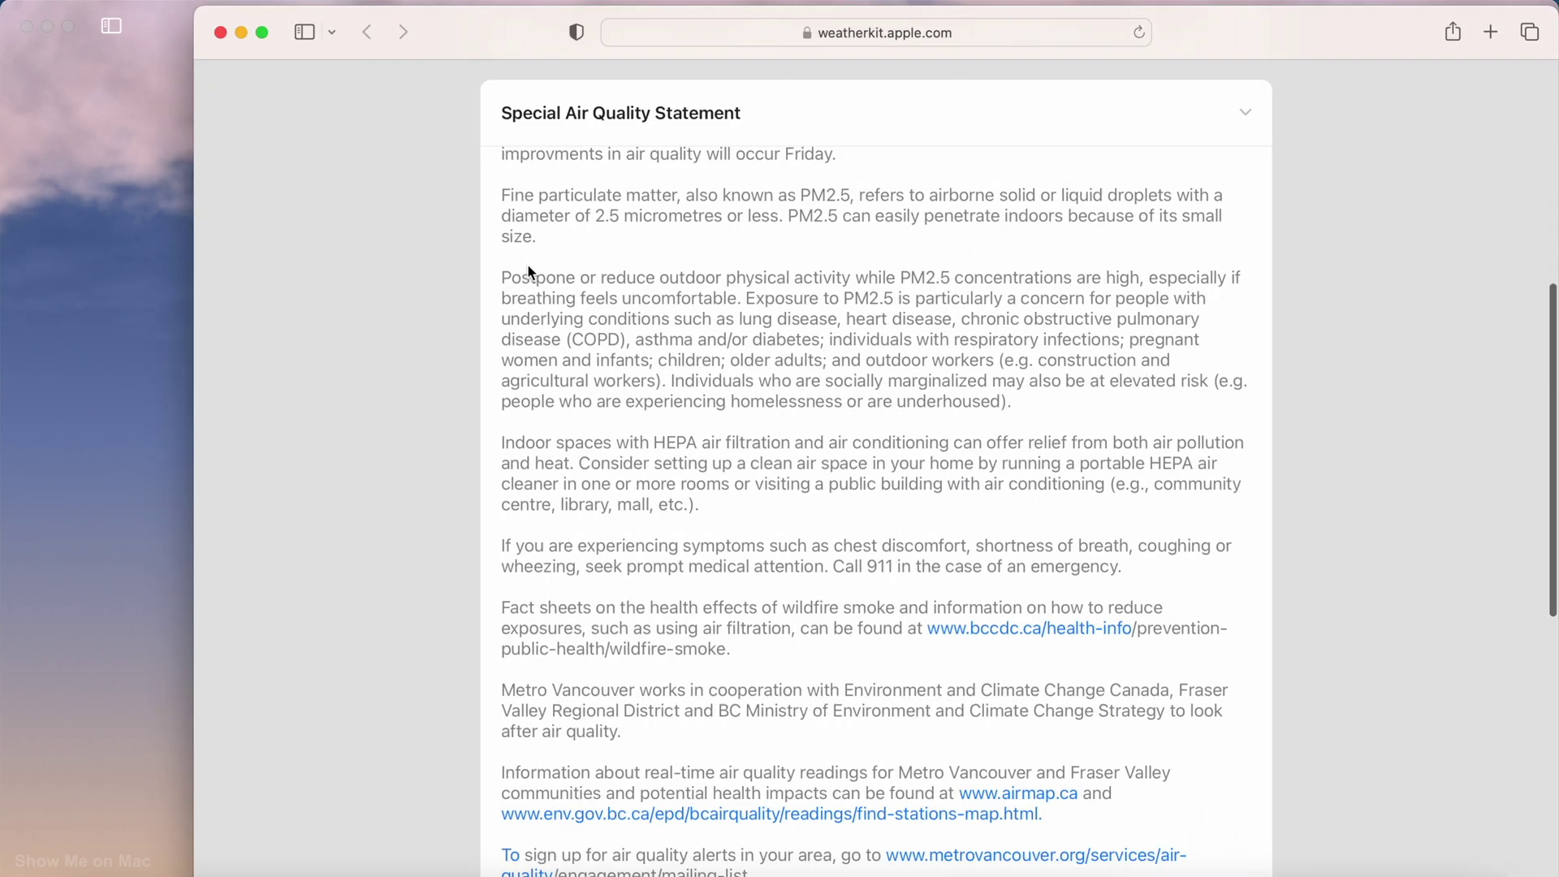
scroll(529, 272, up, 15)
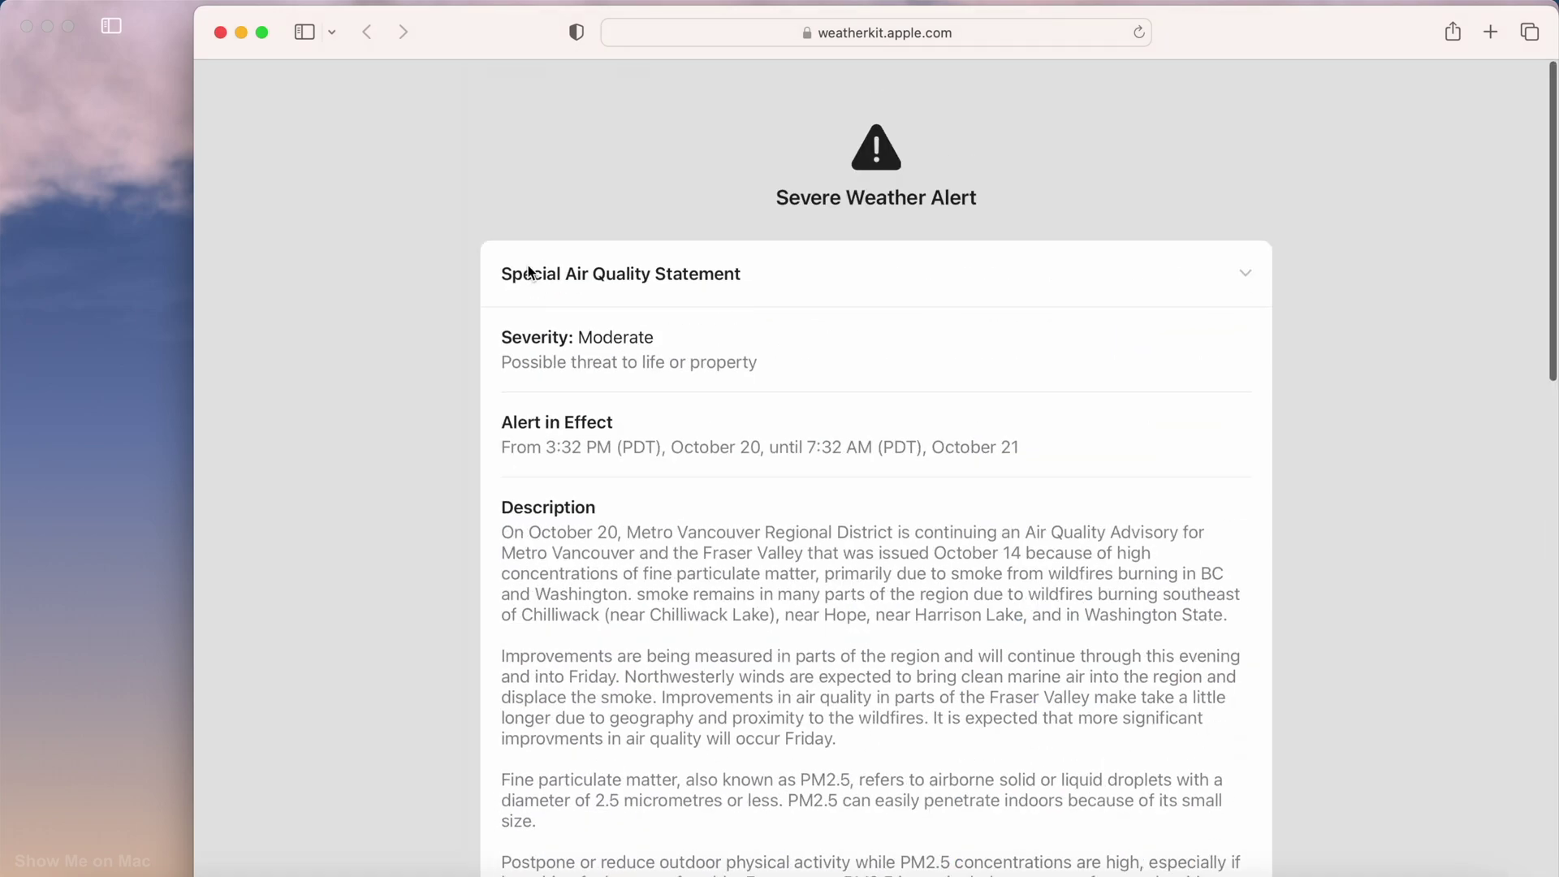
click(221, 33)
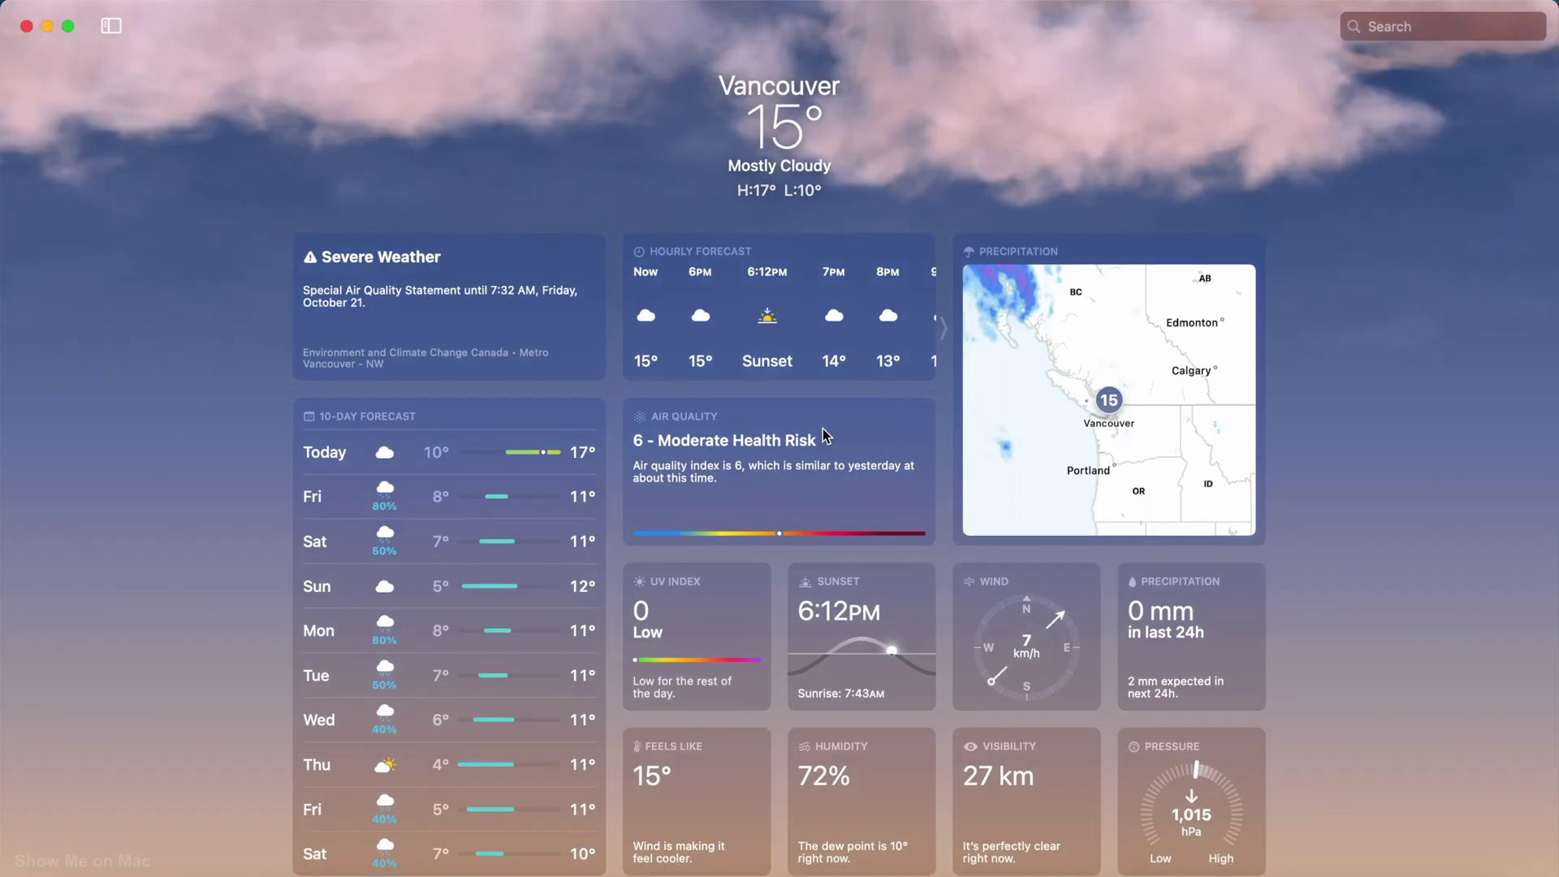
click(790, 471)
scroll(1057, 491, down, 1)
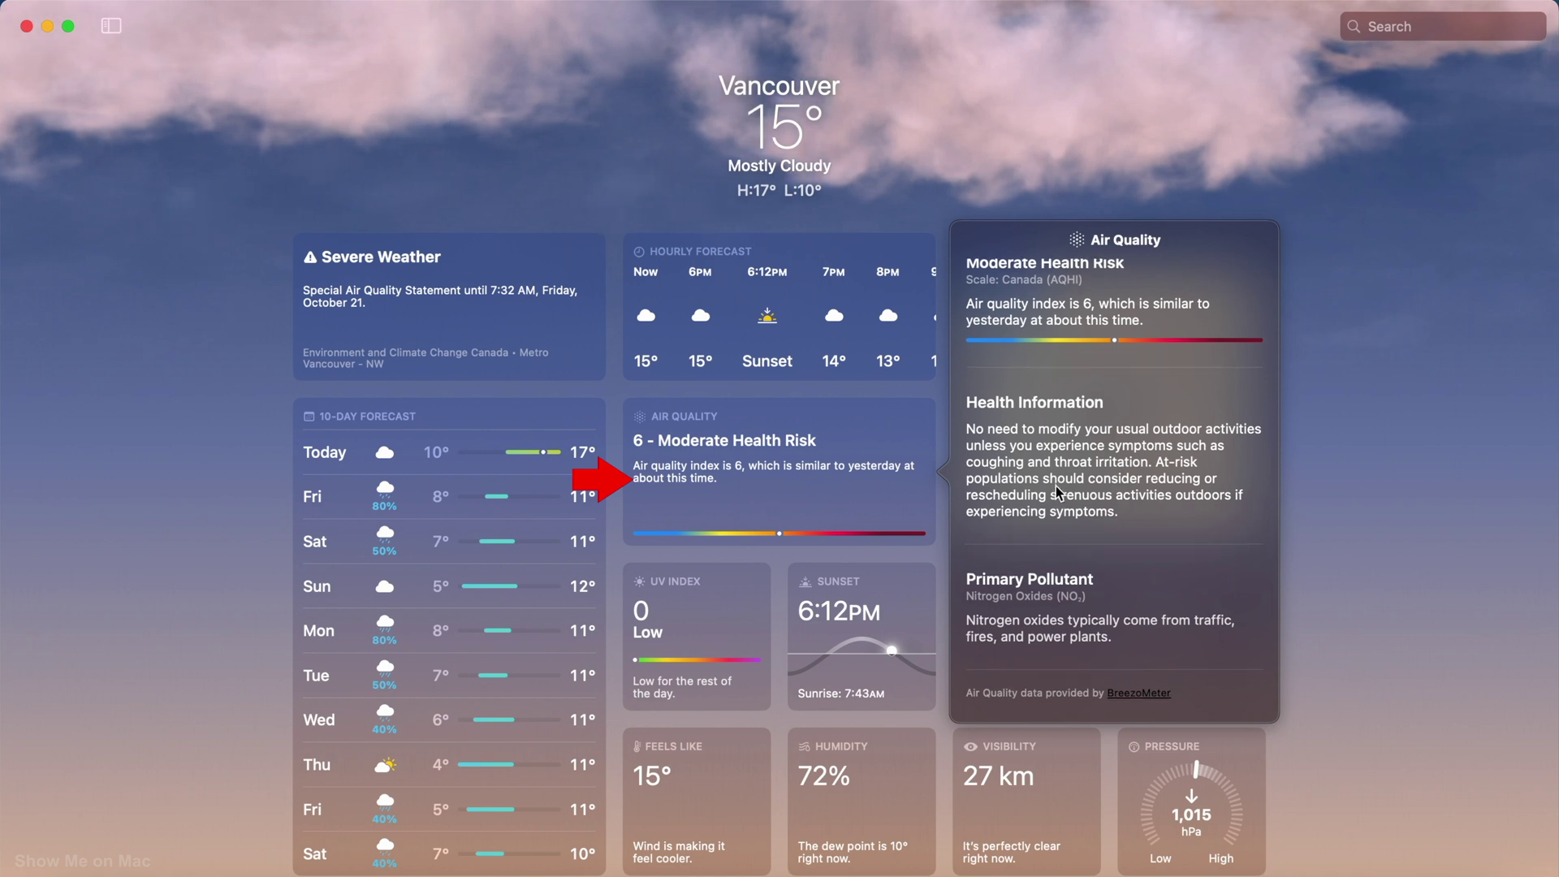
scroll(1056, 485, up, 1)
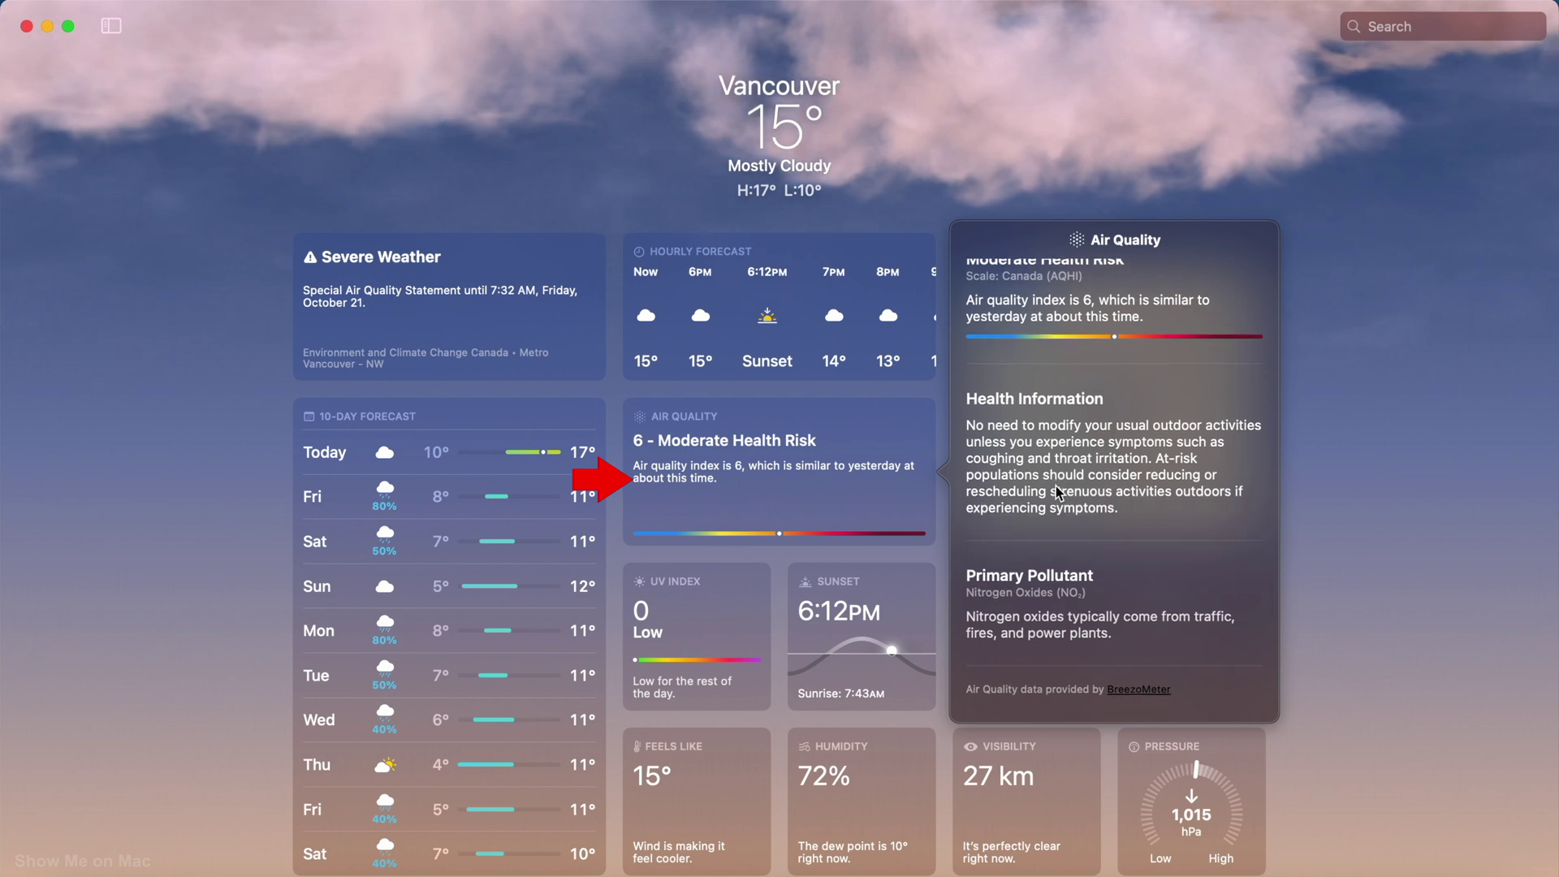
click(1044, 198)
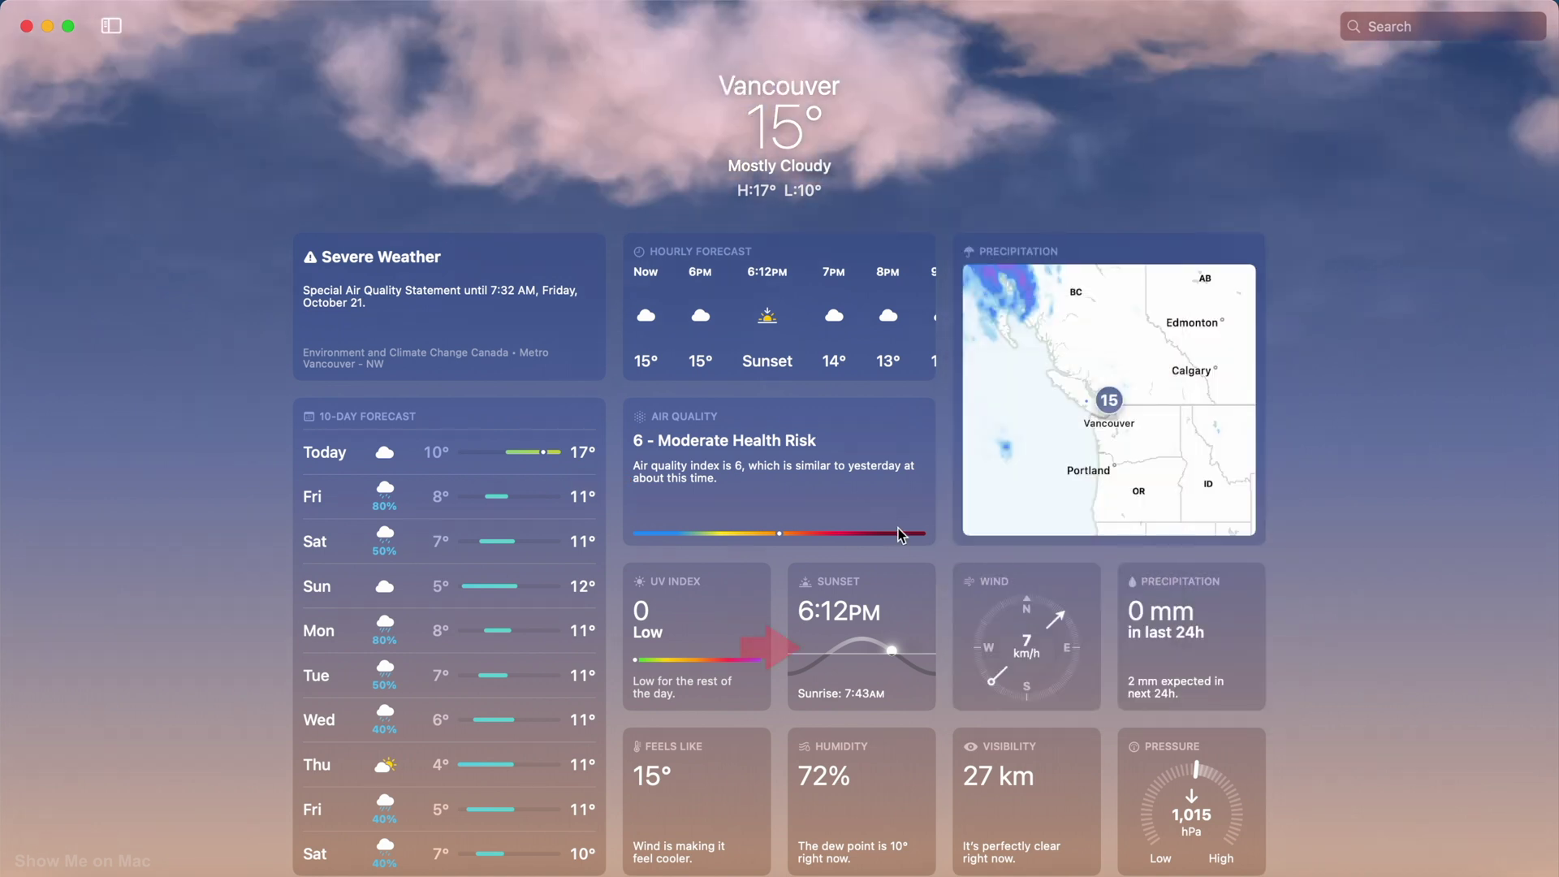
click(895, 604)
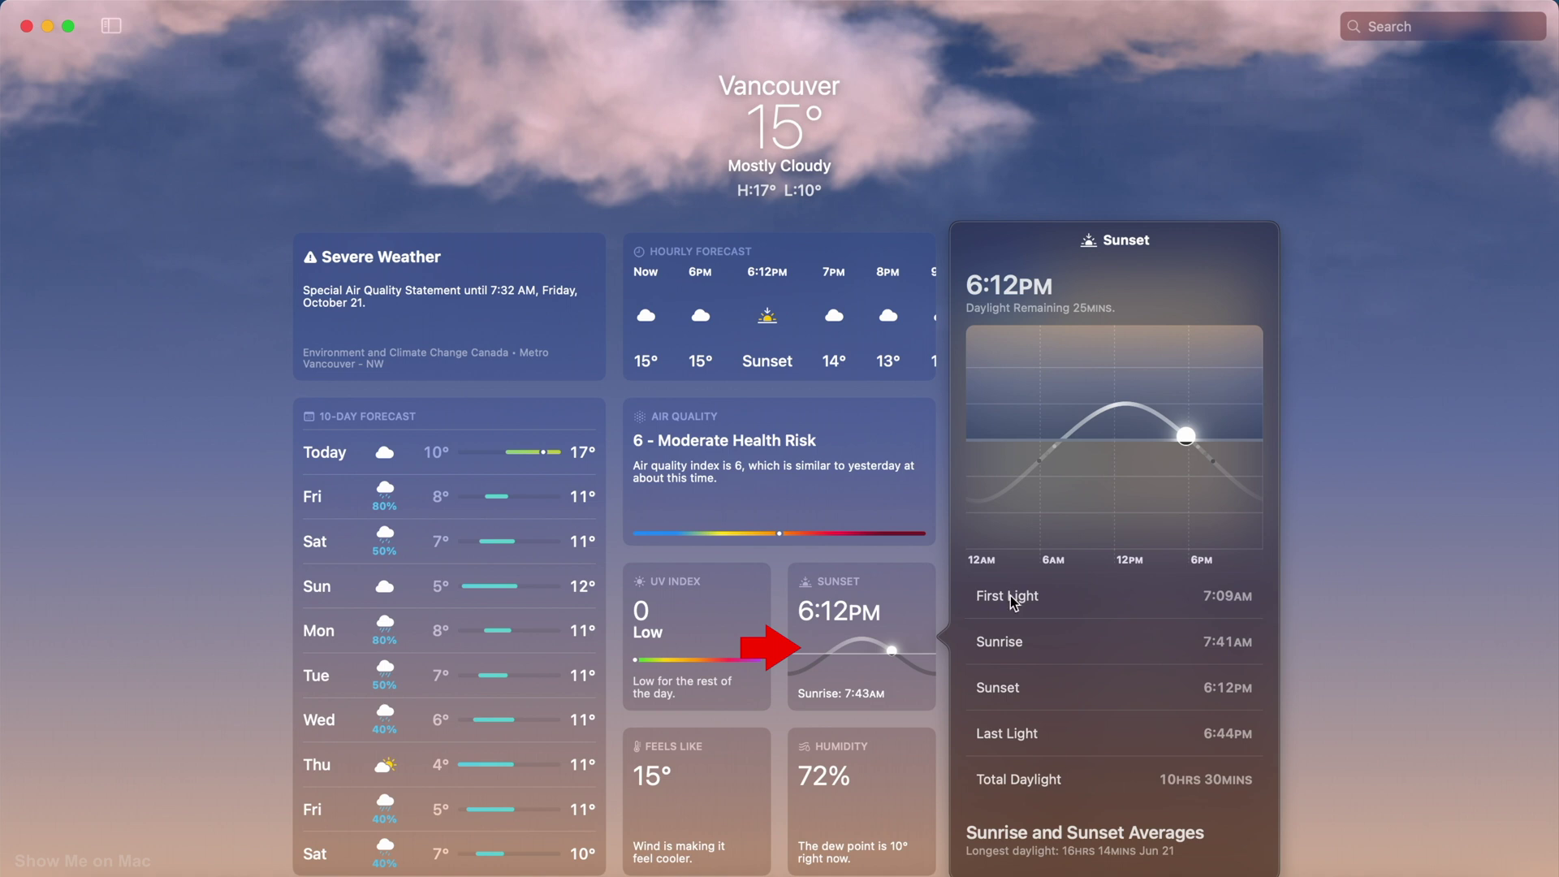
scroll(1176, 659, down, 5)
scroll(1176, 659, down, 10)
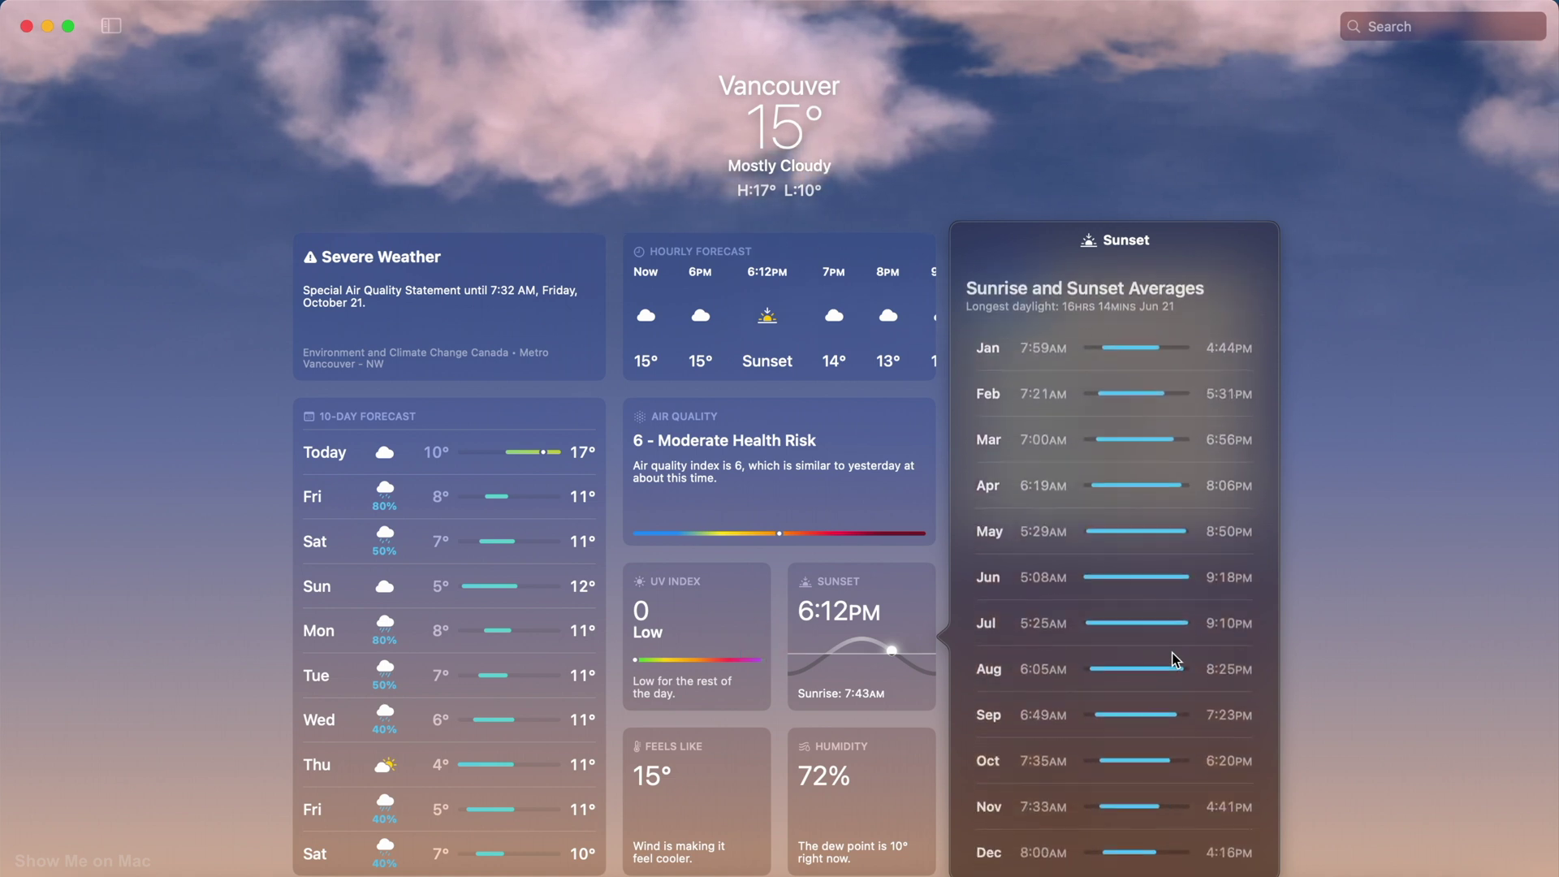
scroll(1176, 659, up, 15)
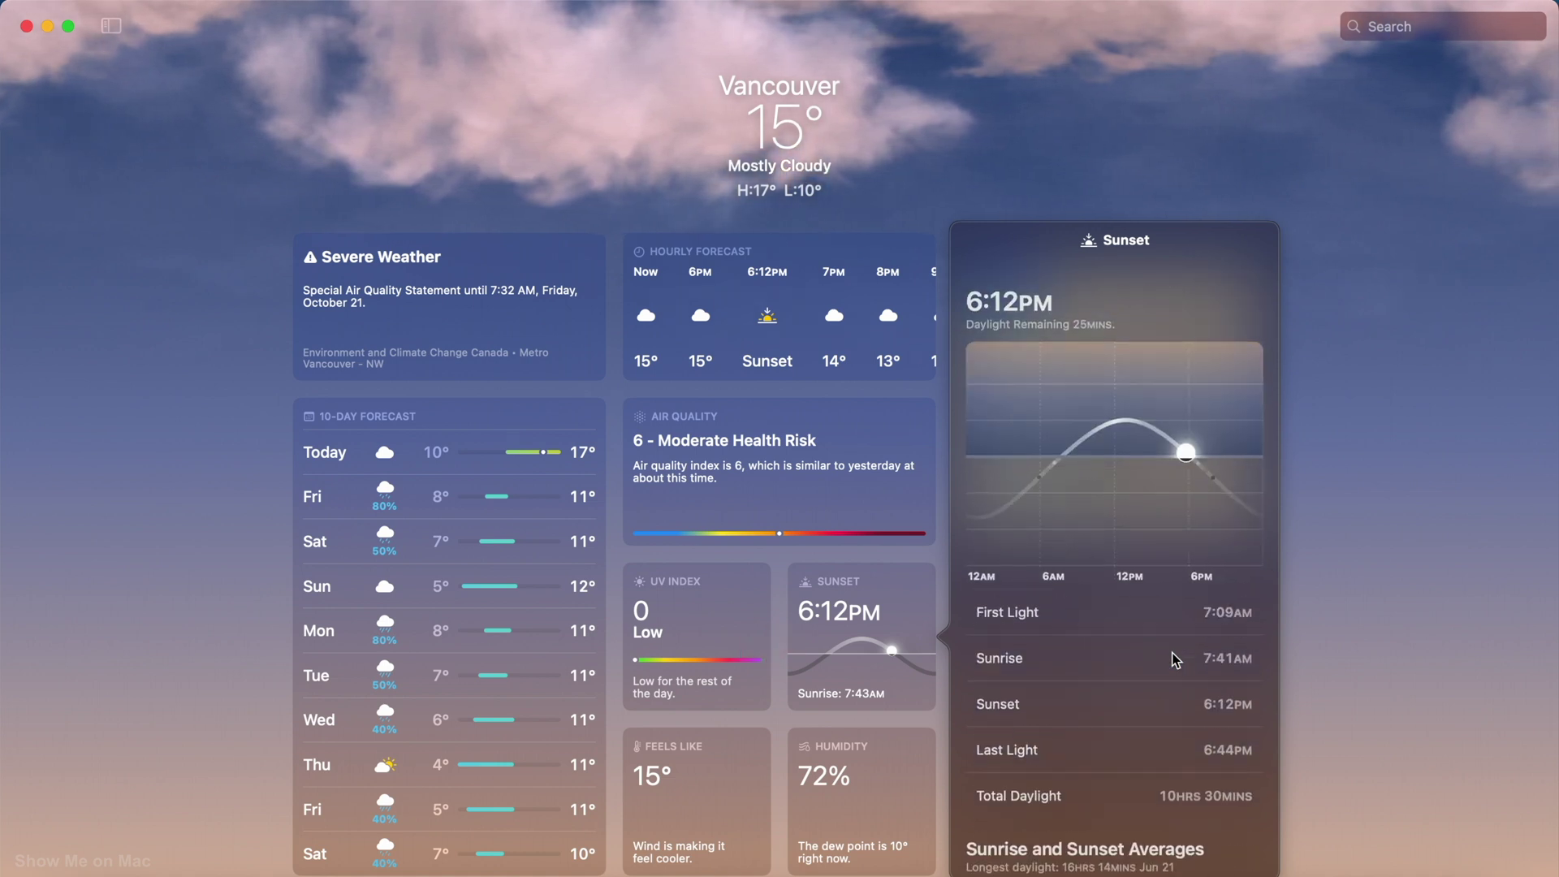
click(1378, 393)
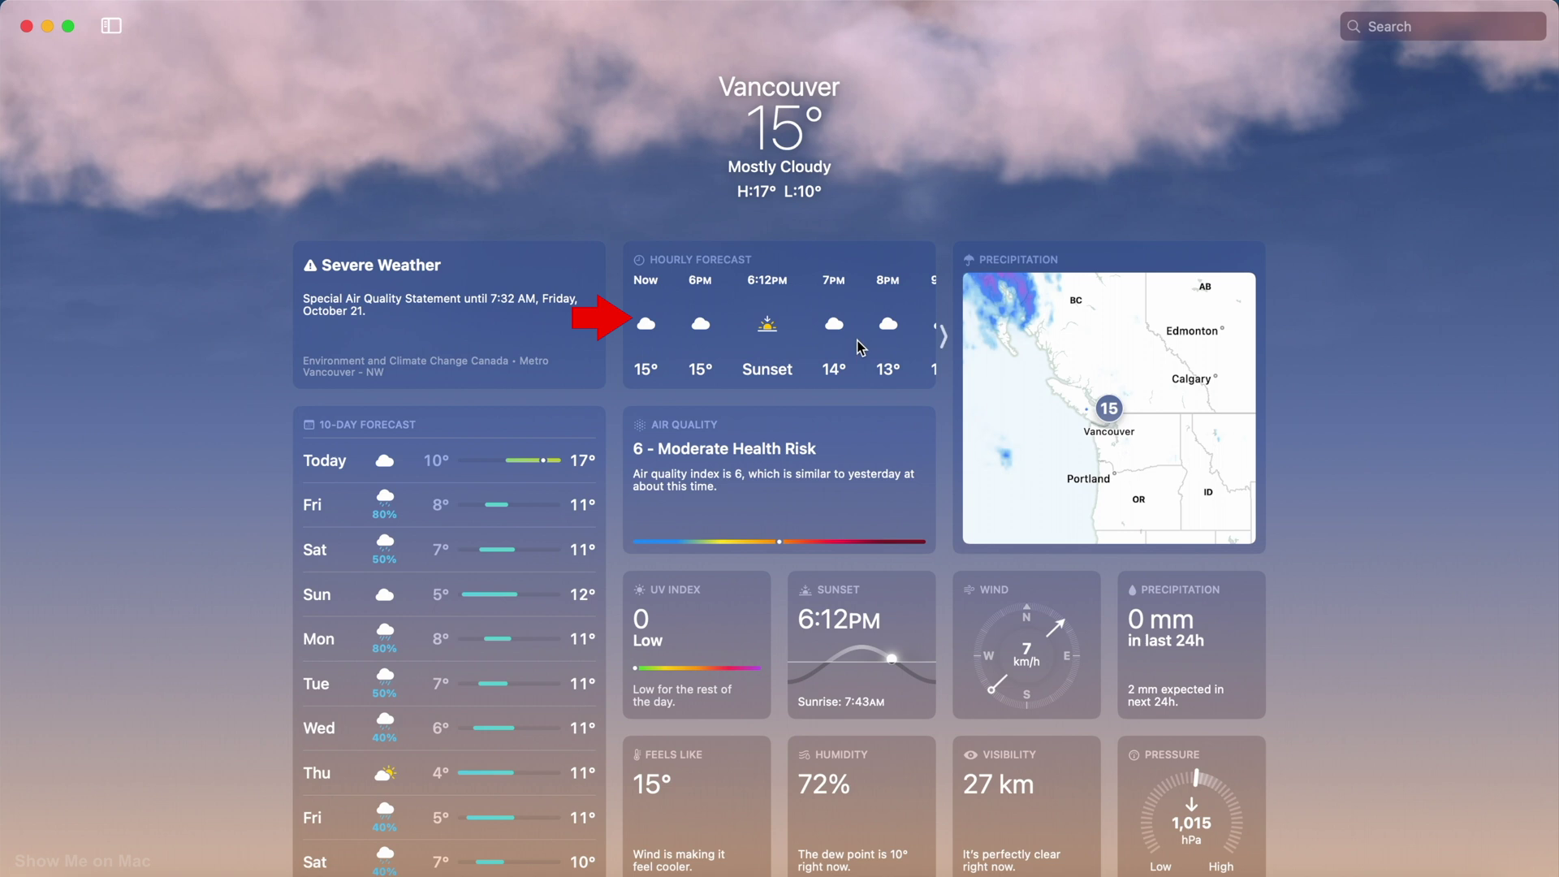
Step: Scan the later Hourly Forecast, then expand the Precipitation map to its large view
scroll(856, 341, right, 5)
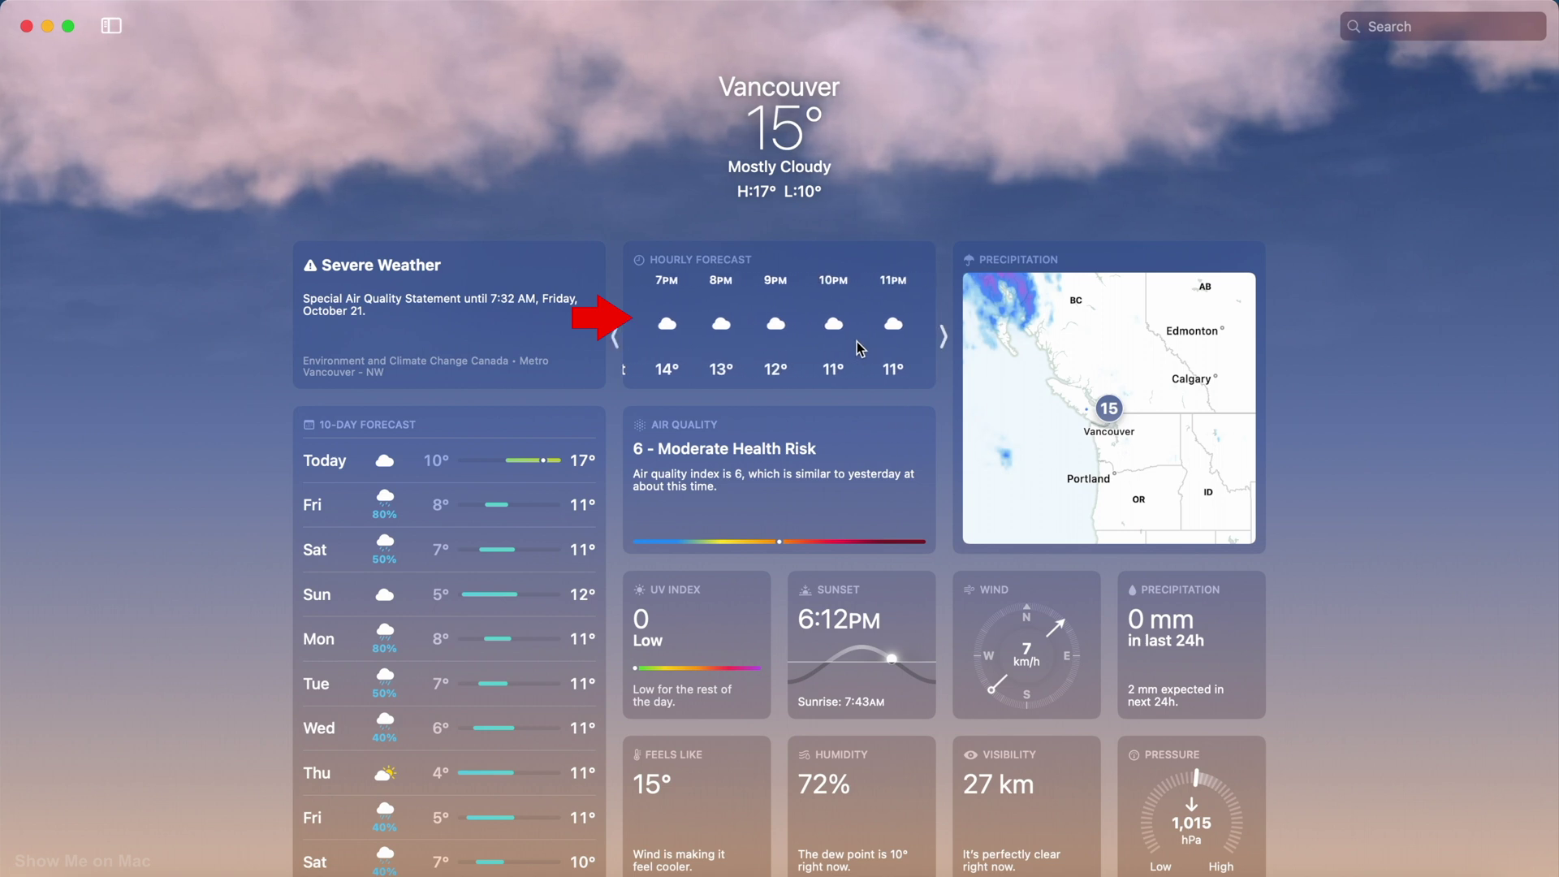
scroll(855, 341, right, 10)
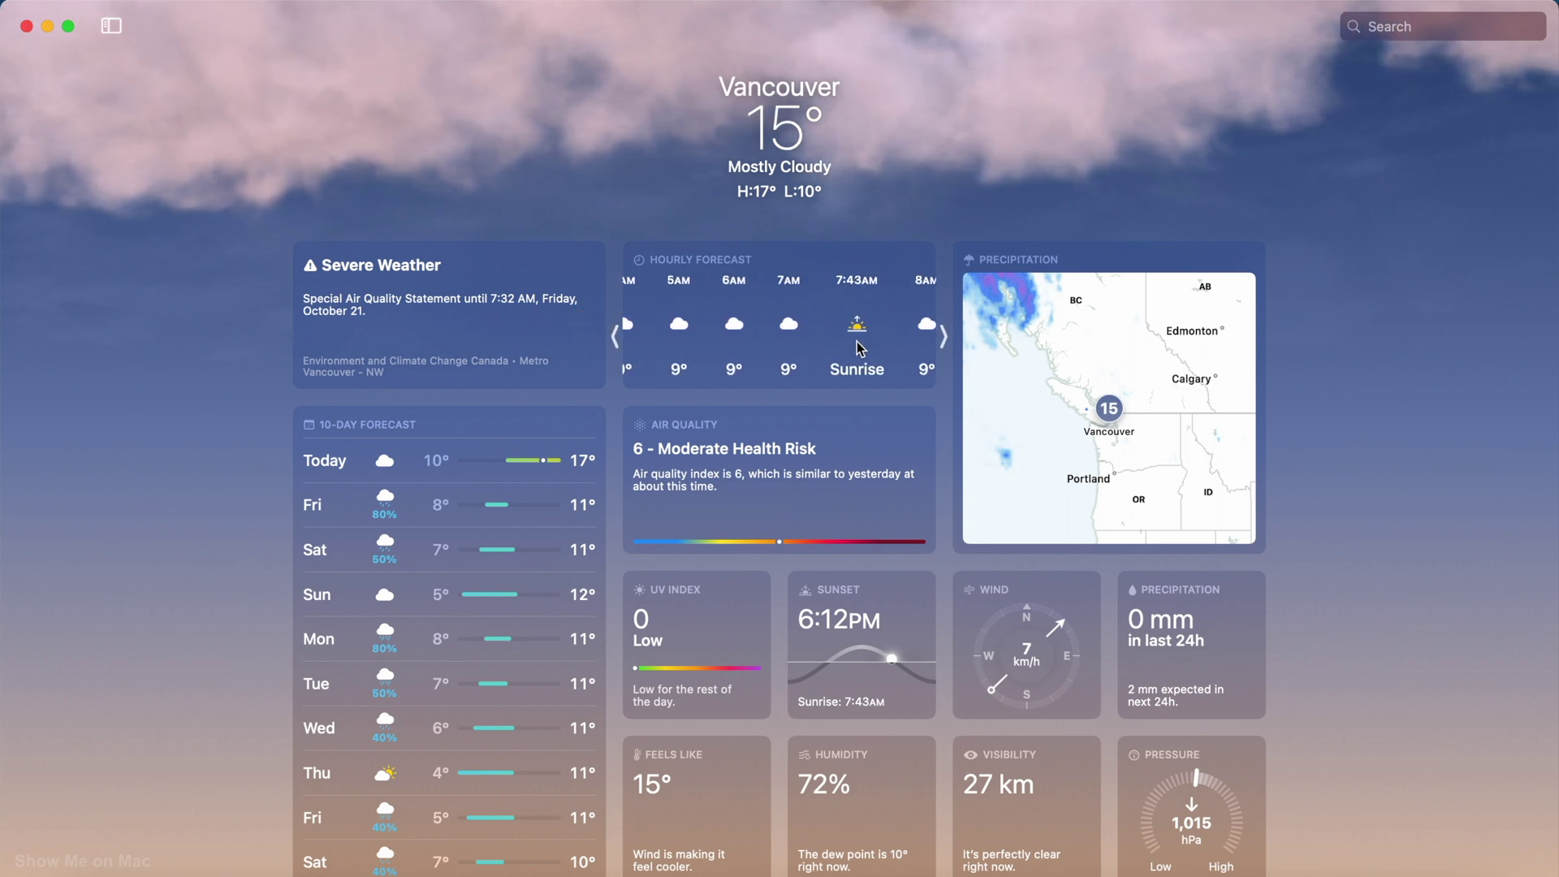
scroll(855, 341, left, 15)
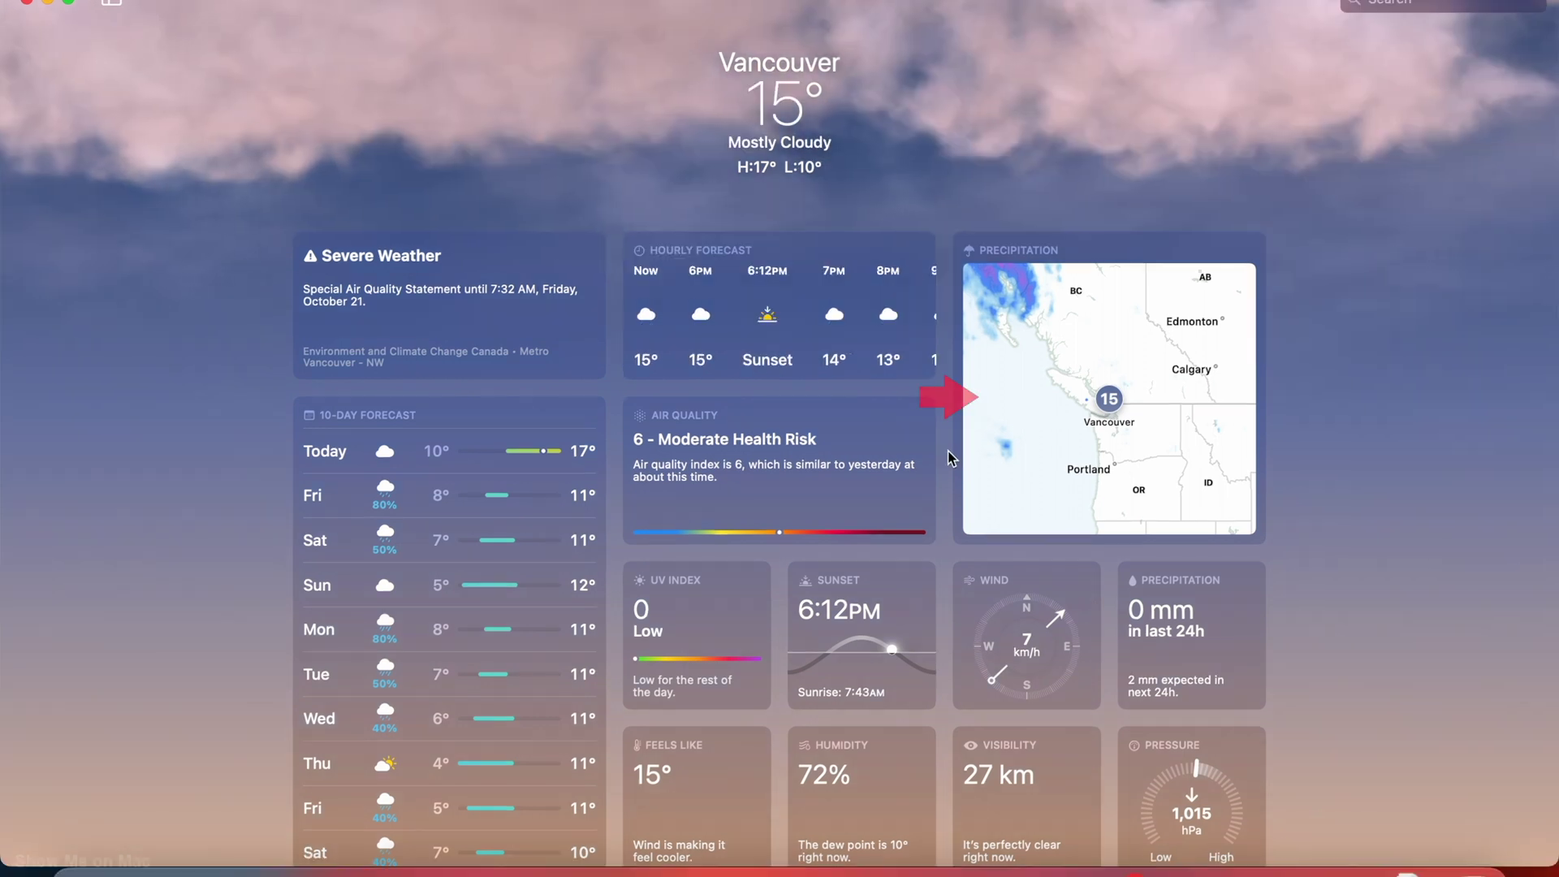
click(1031, 389)
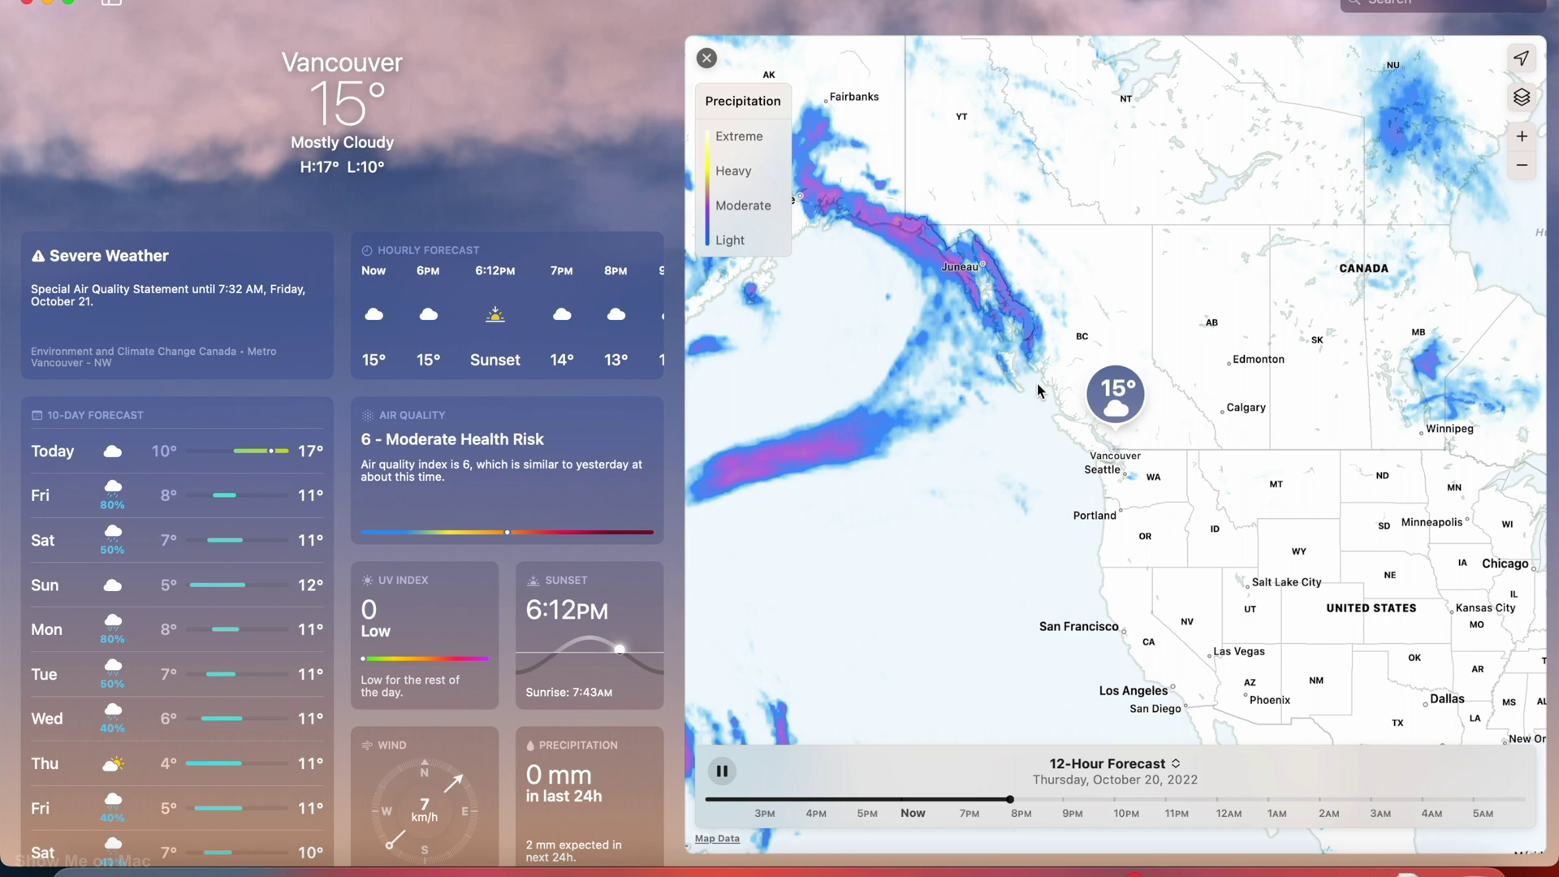
Step: Pause and resume the precipitation animation, then switch to the Next-Hour Forecast
click(722, 770)
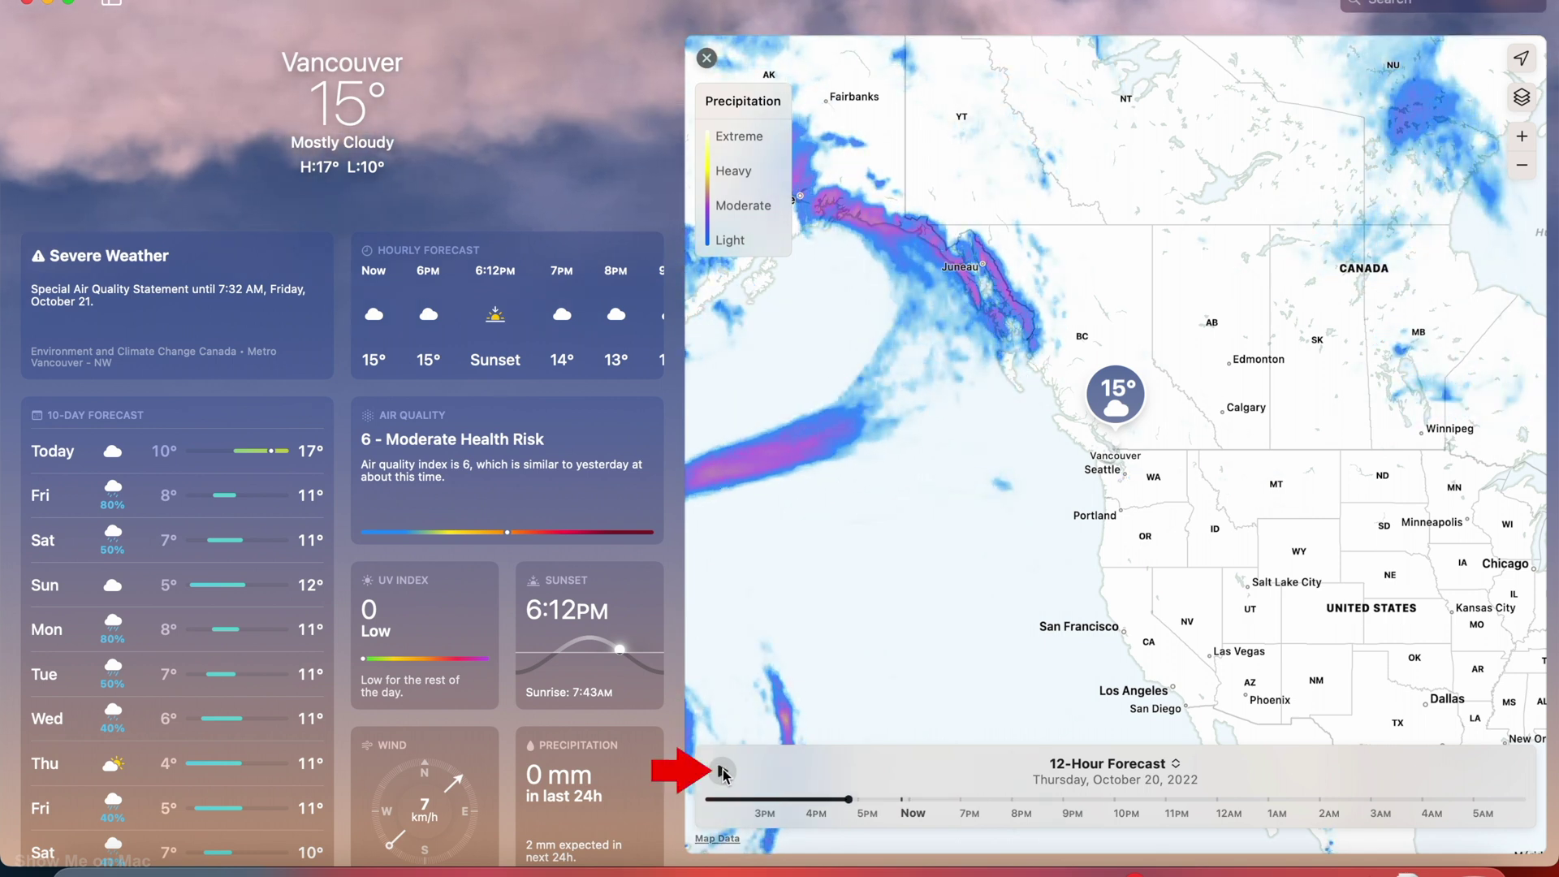
click(722, 771)
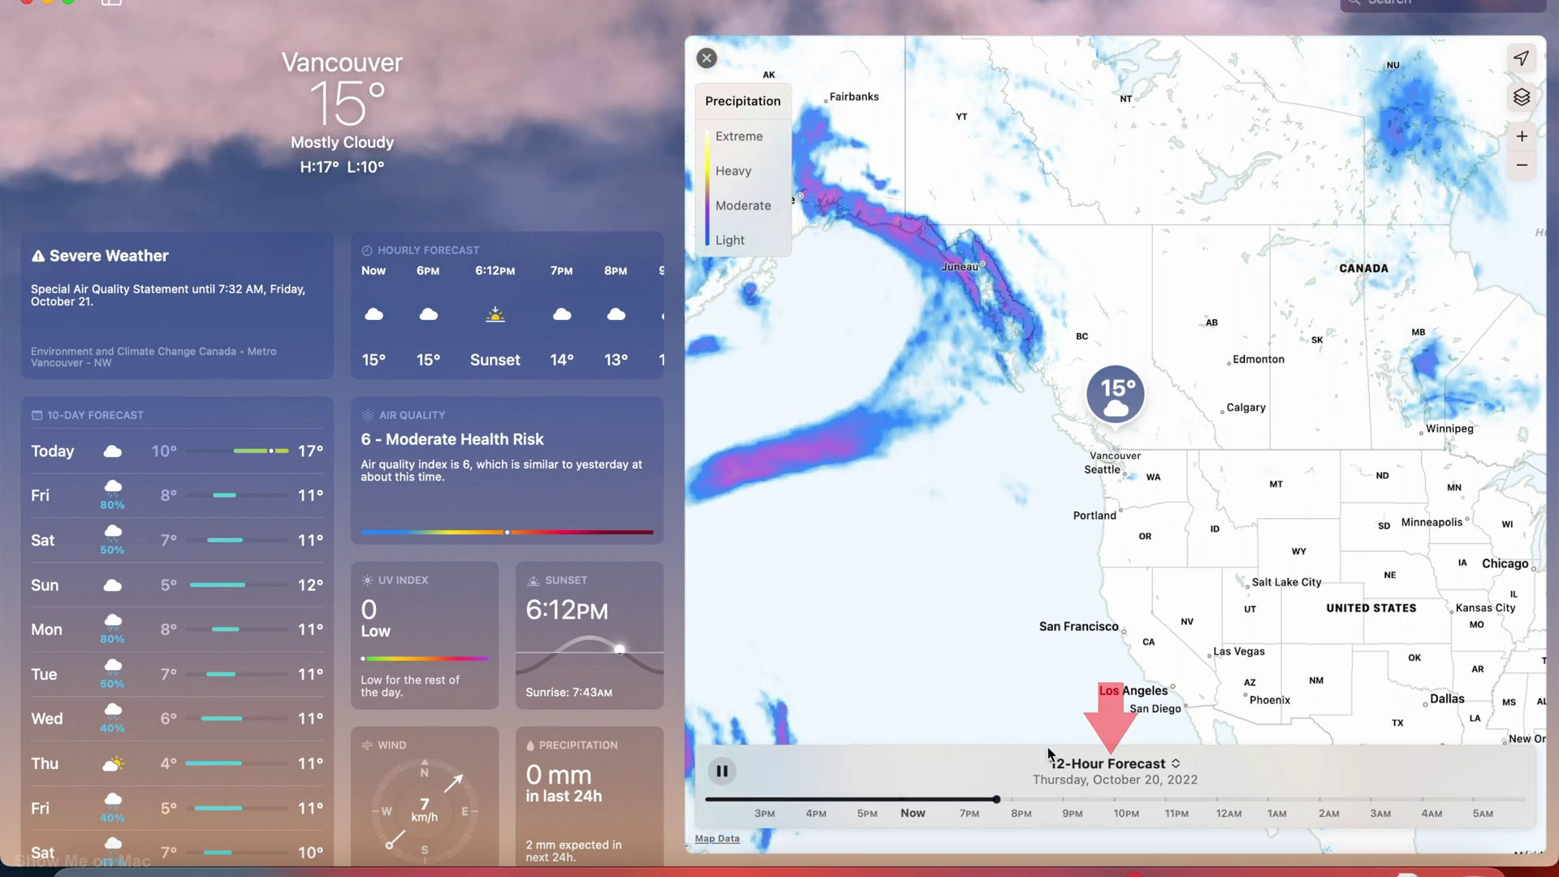
click(1073, 769)
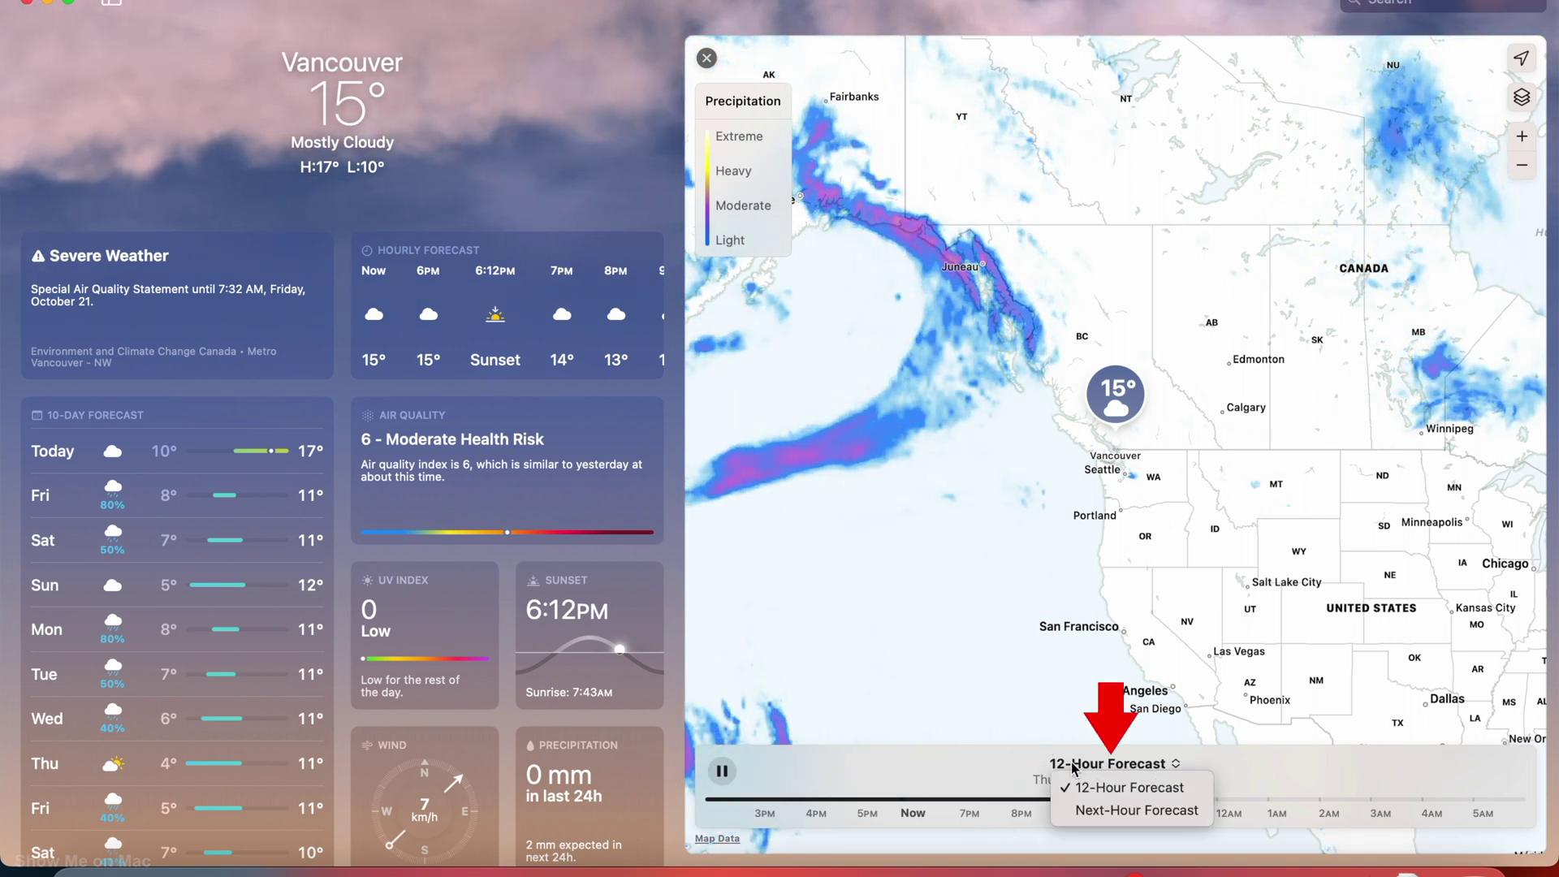
click(1088, 812)
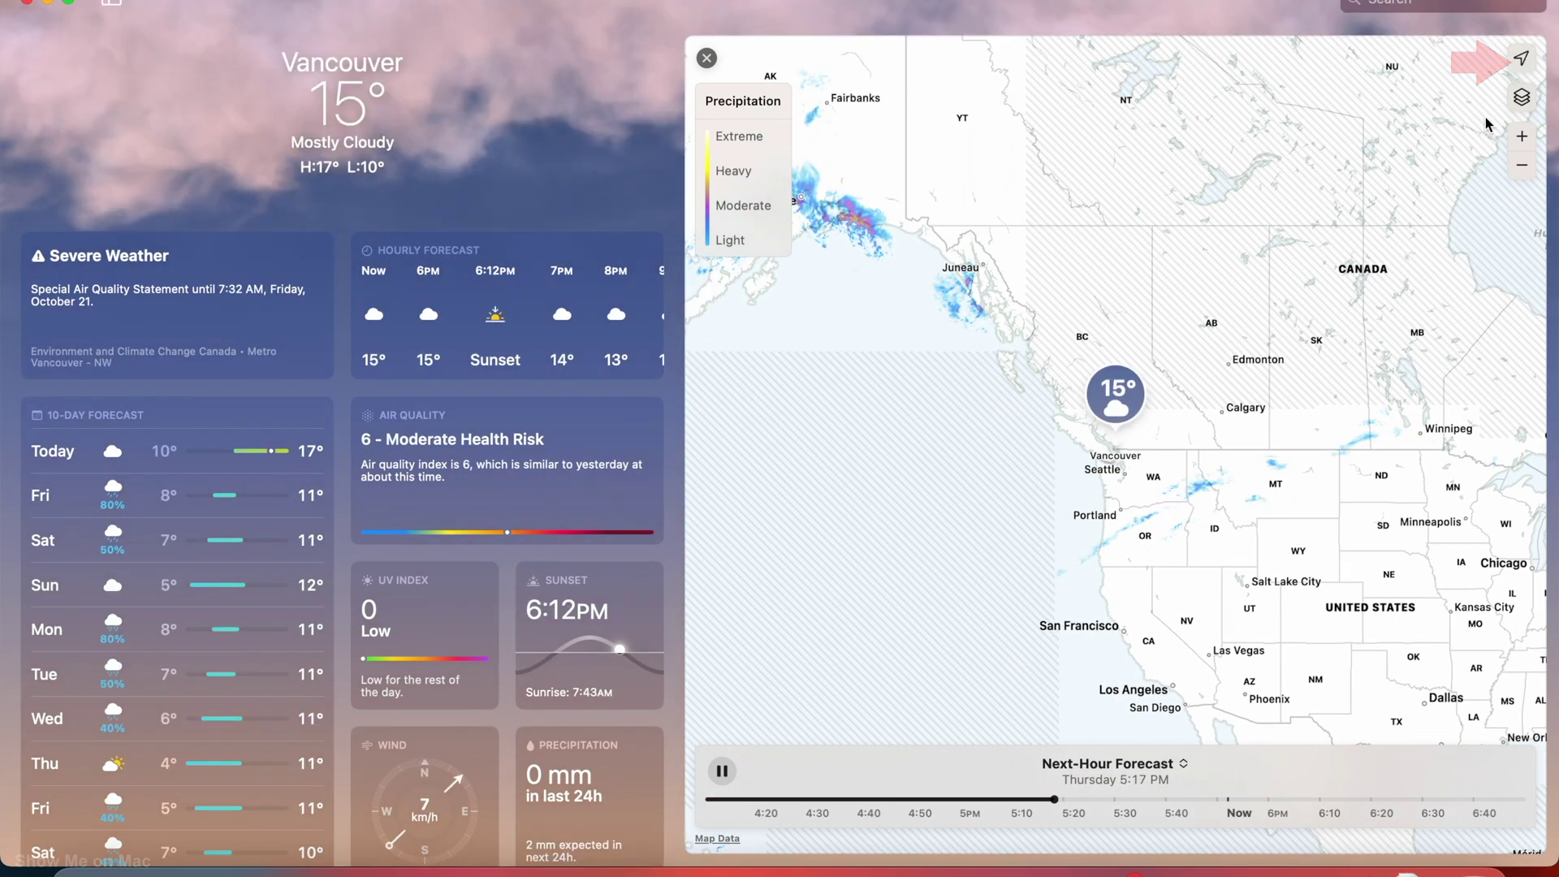
Step: Change the map layer to Temperature, then to Air Quality
click(1521, 97)
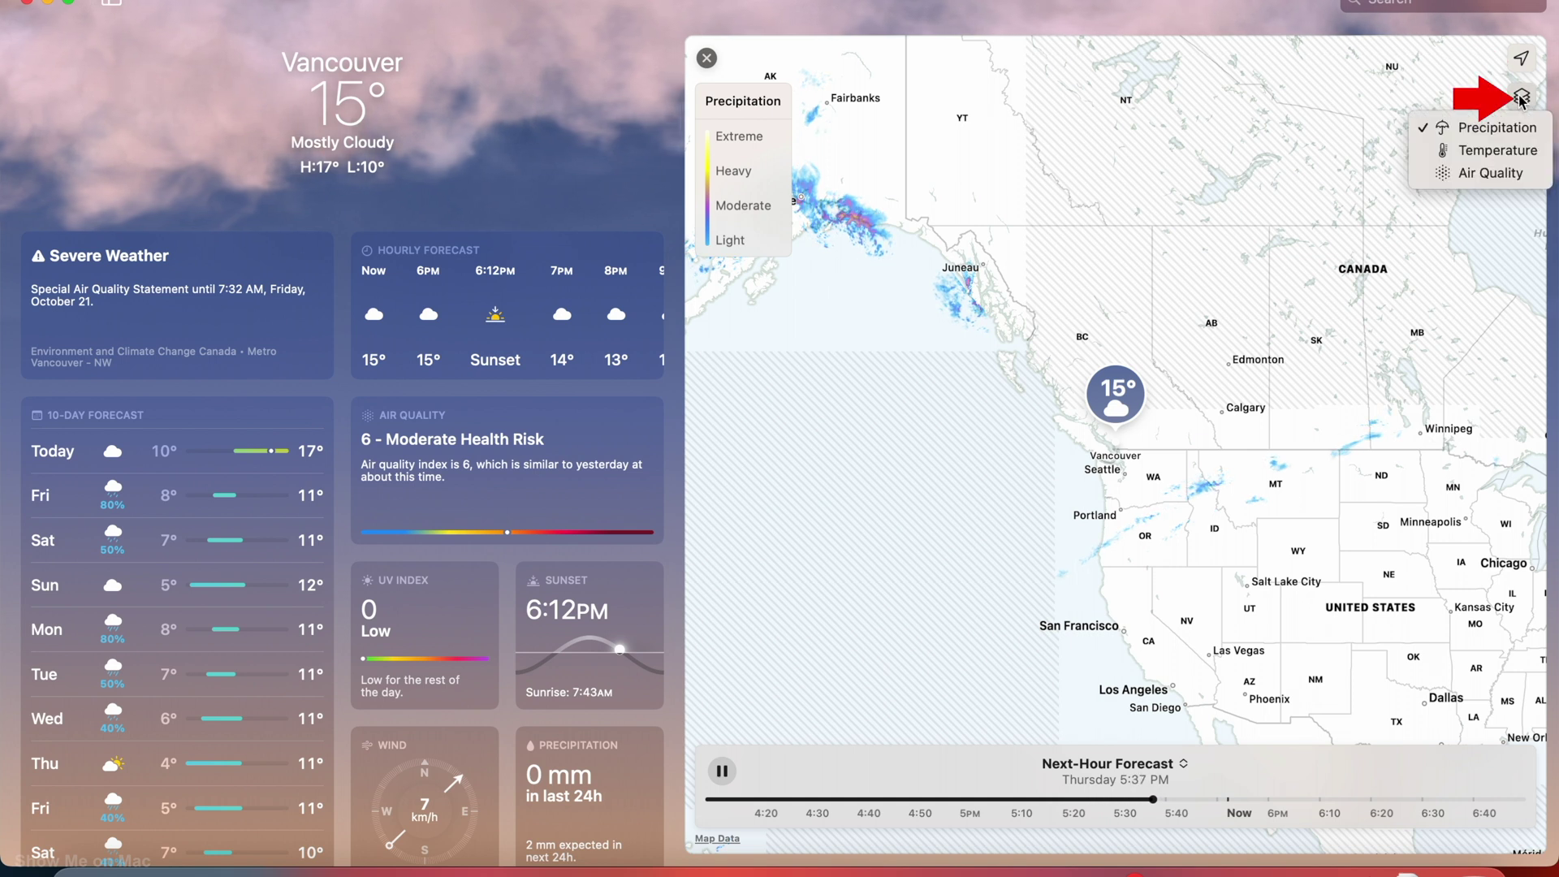
click(1491, 151)
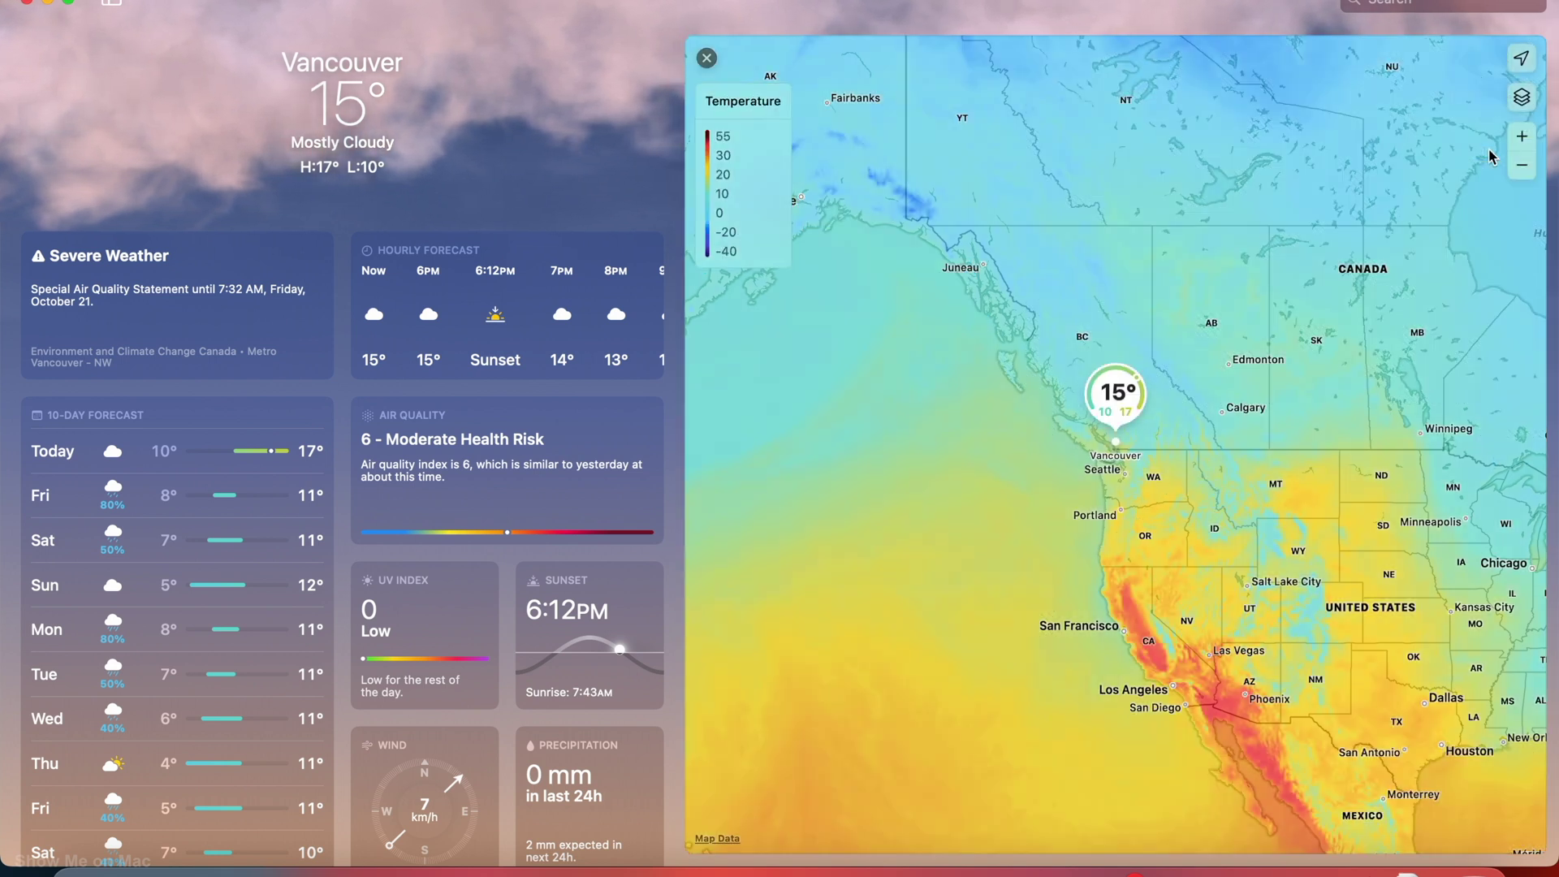
click(1521, 97)
click(1491, 173)
Step: Zoom the Air Quality map in on Vancouver, then out to North America
click(1521, 136)
click(1522, 136)
click(1522, 164)
click(1522, 165)
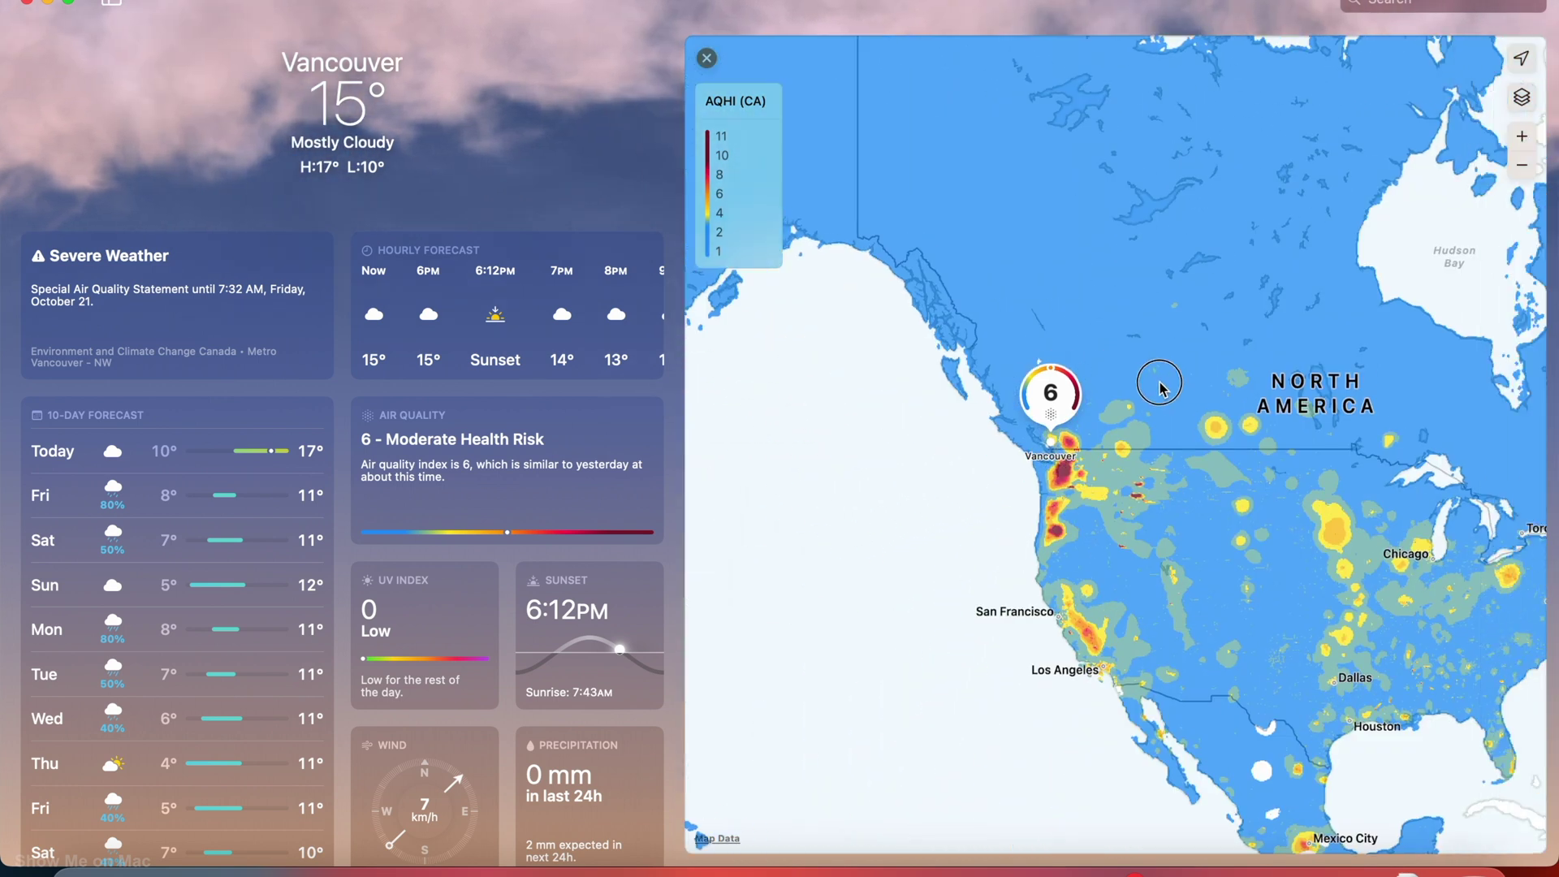
Step: Close the map and view Saturday's temperature, UV index, wind and precipitation charts
click(706, 58)
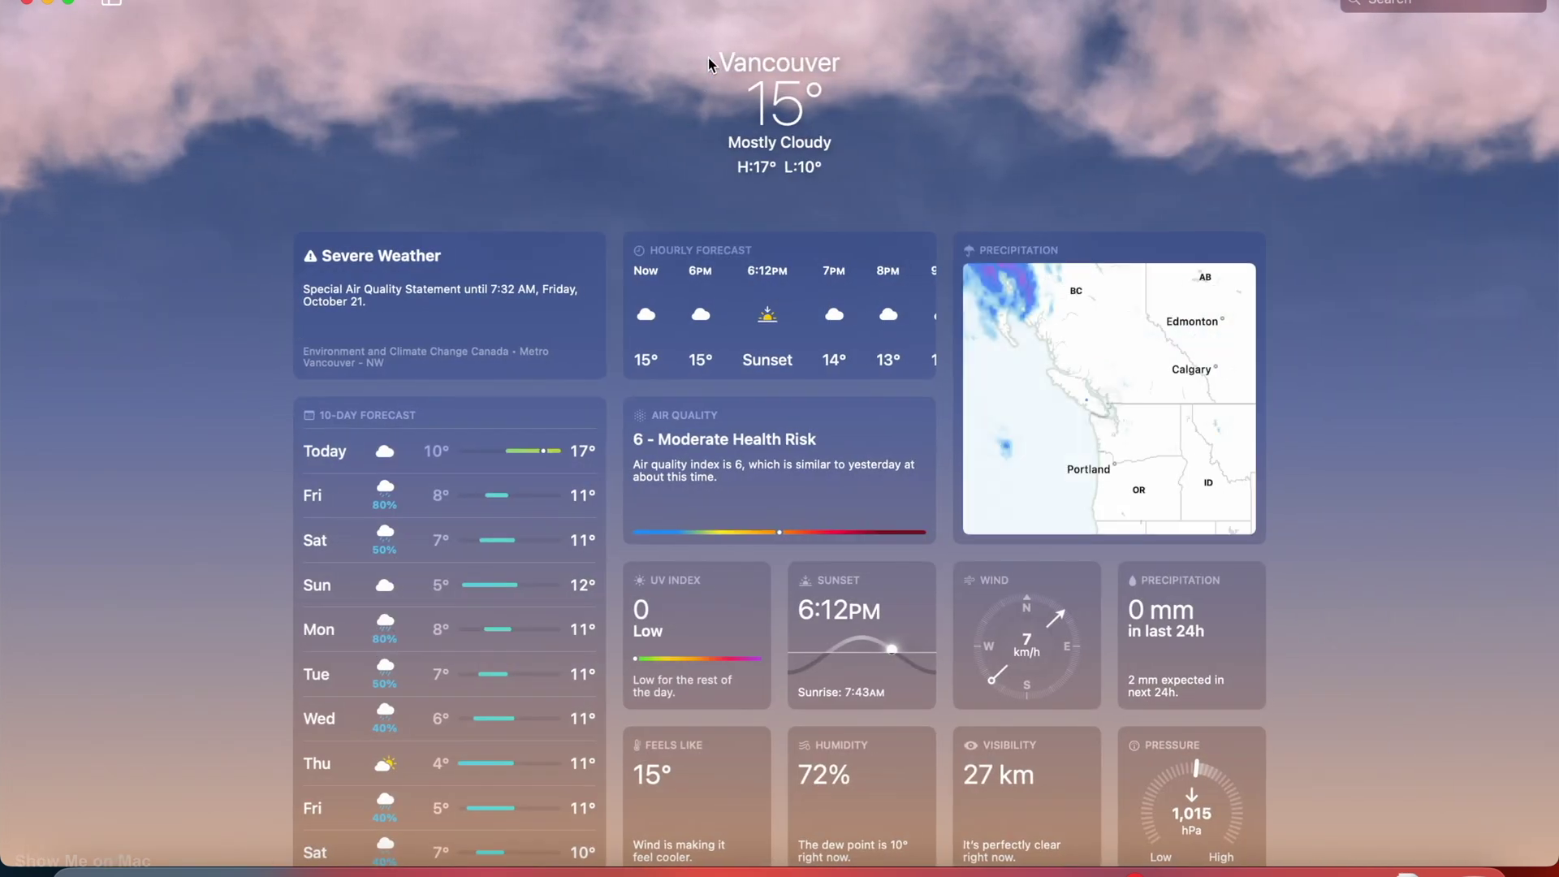
click(451, 542)
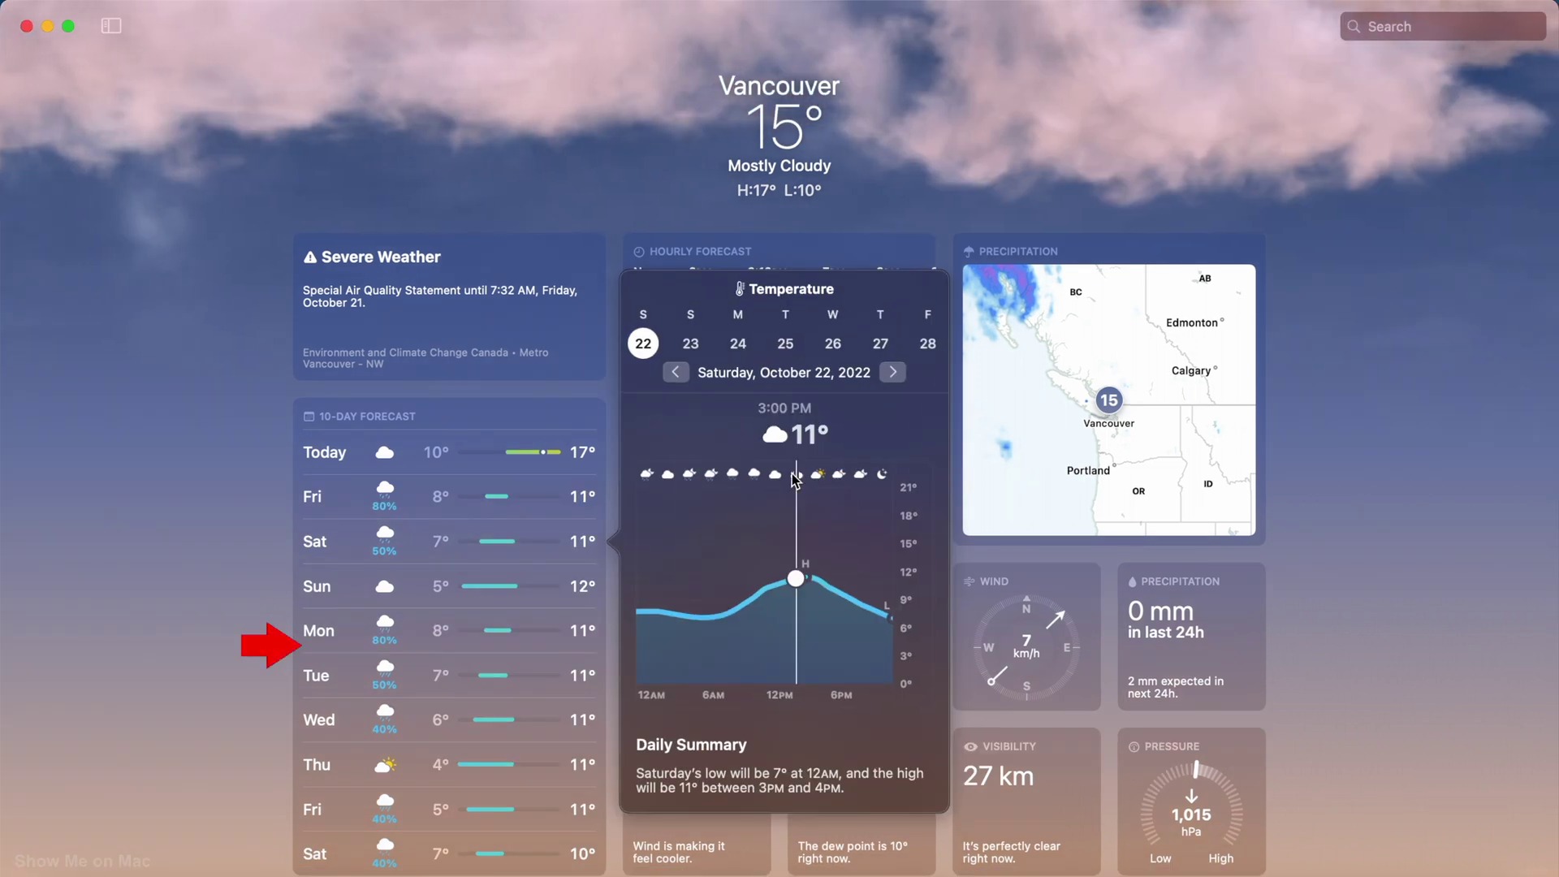
click(975, 216)
click(691, 633)
click(1052, 643)
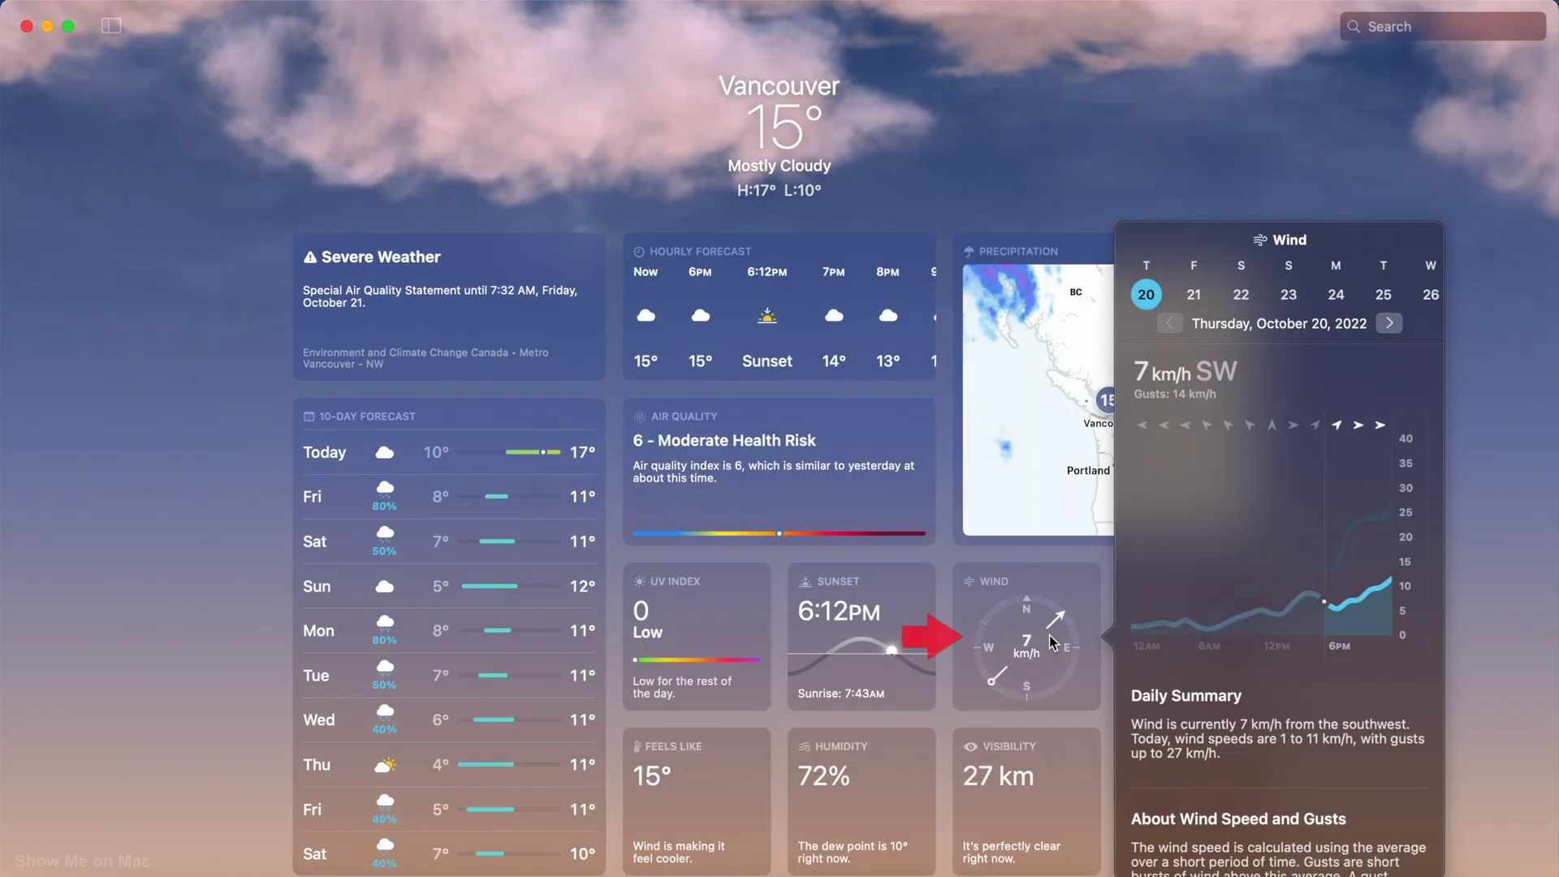
click(1191, 638)
click(1350, 411)
Step: View the Feels Like, Humidity, Visibility and Pressure charts, returning to the dashboard
click(697, 800)
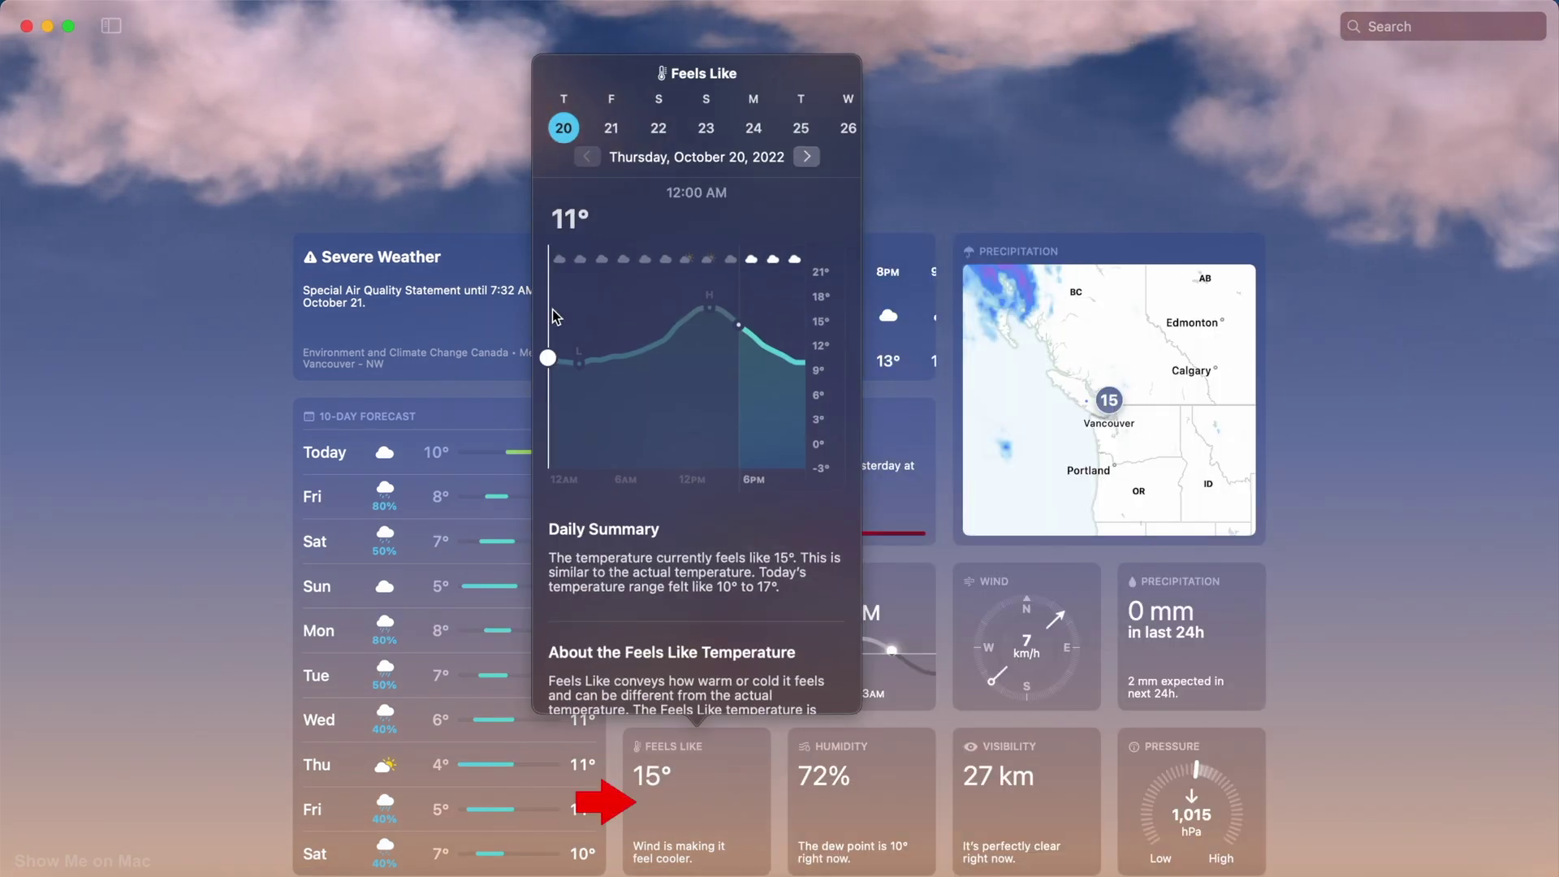
click(861, 800)
click(861, 800)
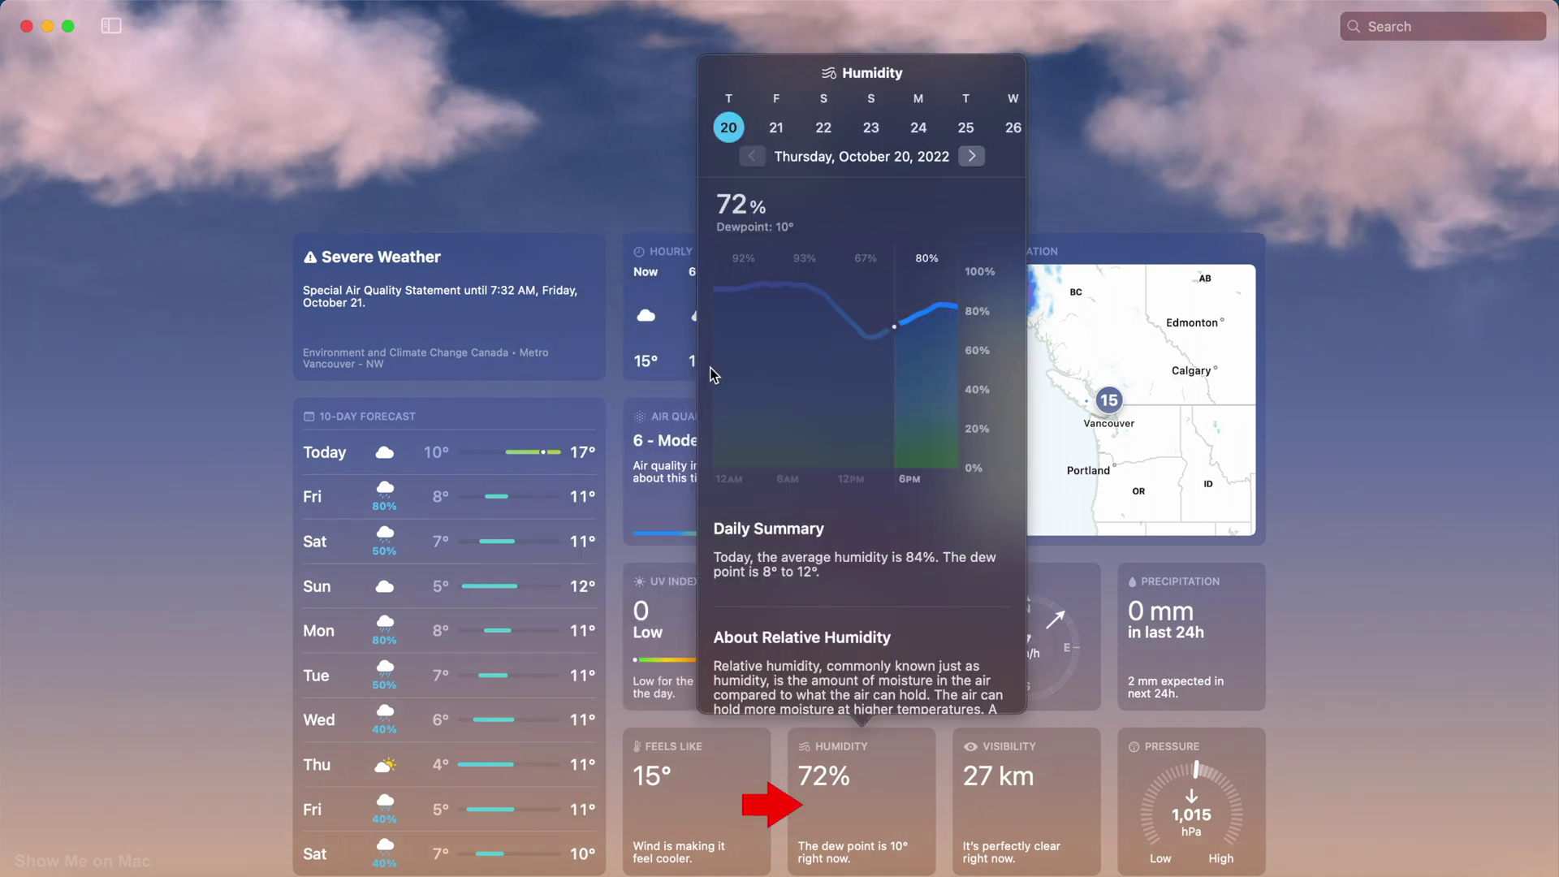
click(989, 806)
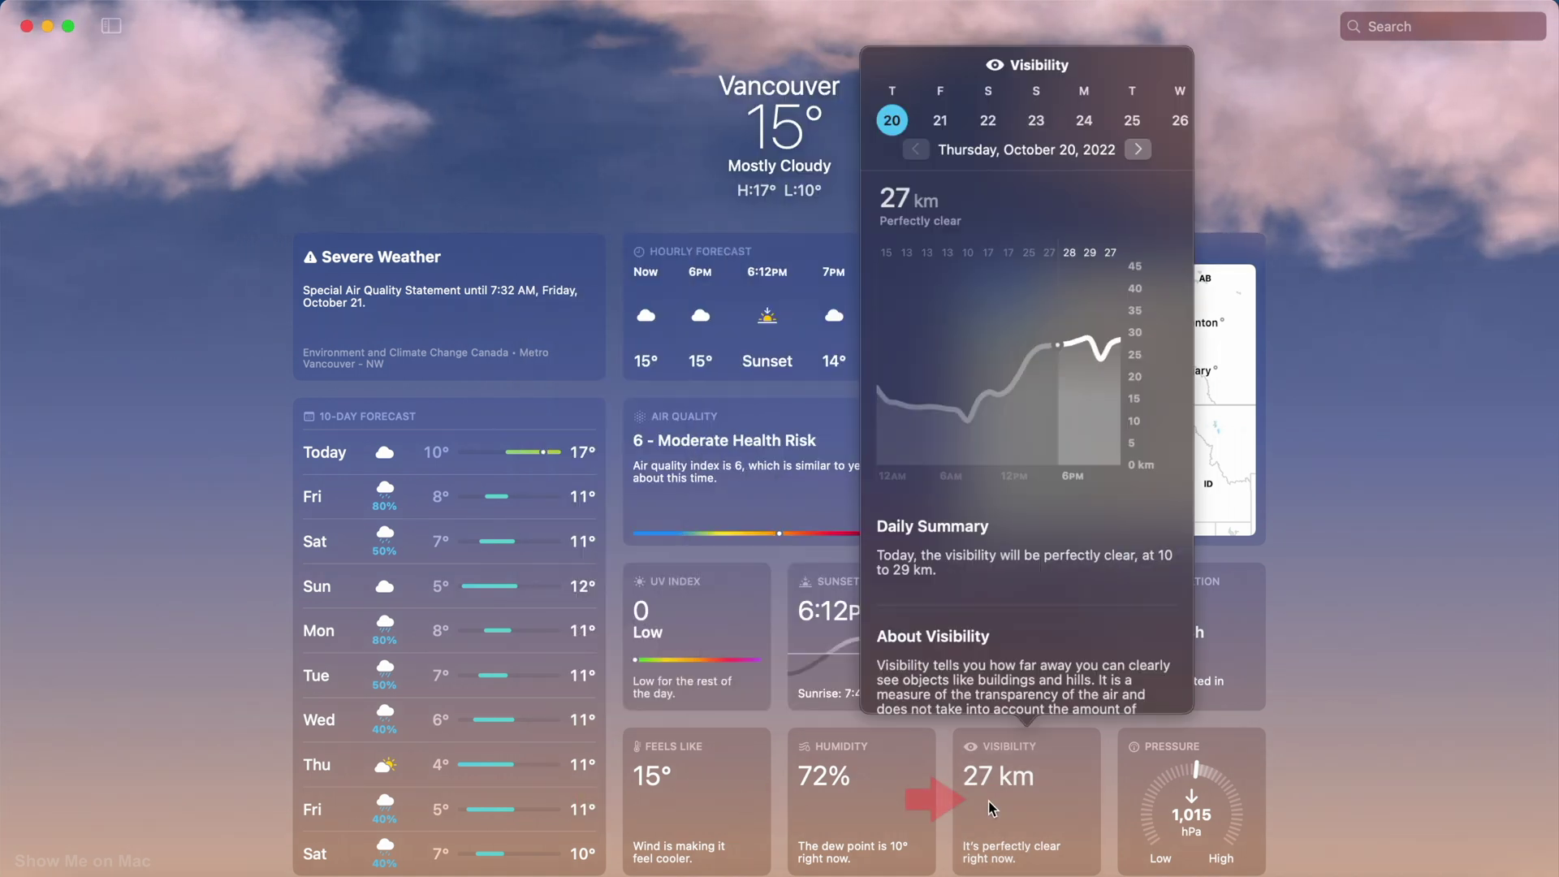
click(1191, 804)
click(1191, 804)
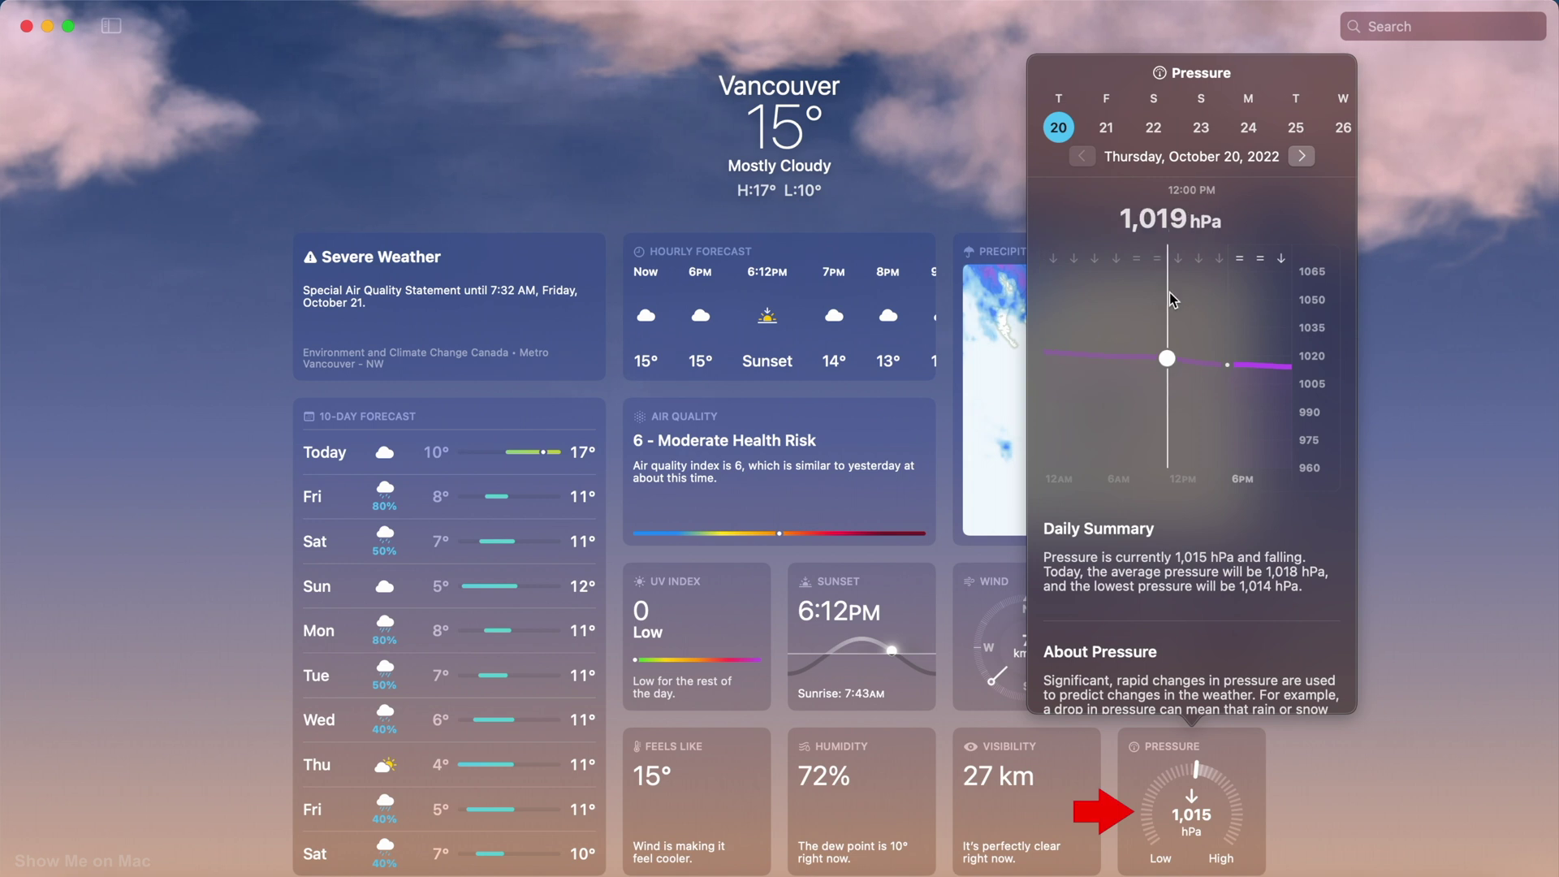
click(178, 65)
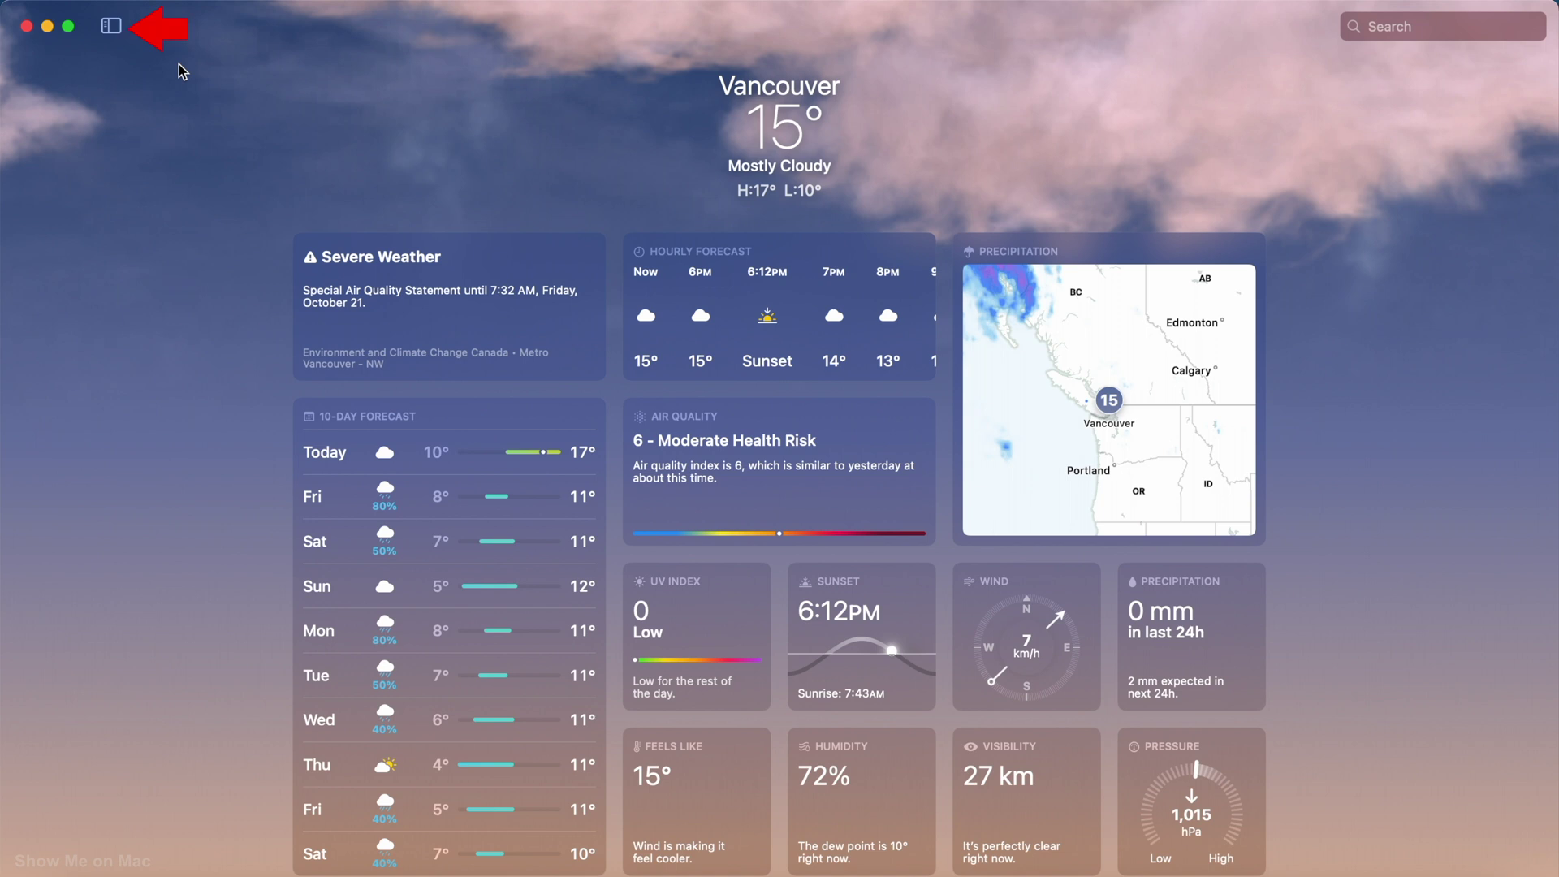
Step: Search for 'sydney' and add Sydney, Australia to the saved locations
click(111, 26)
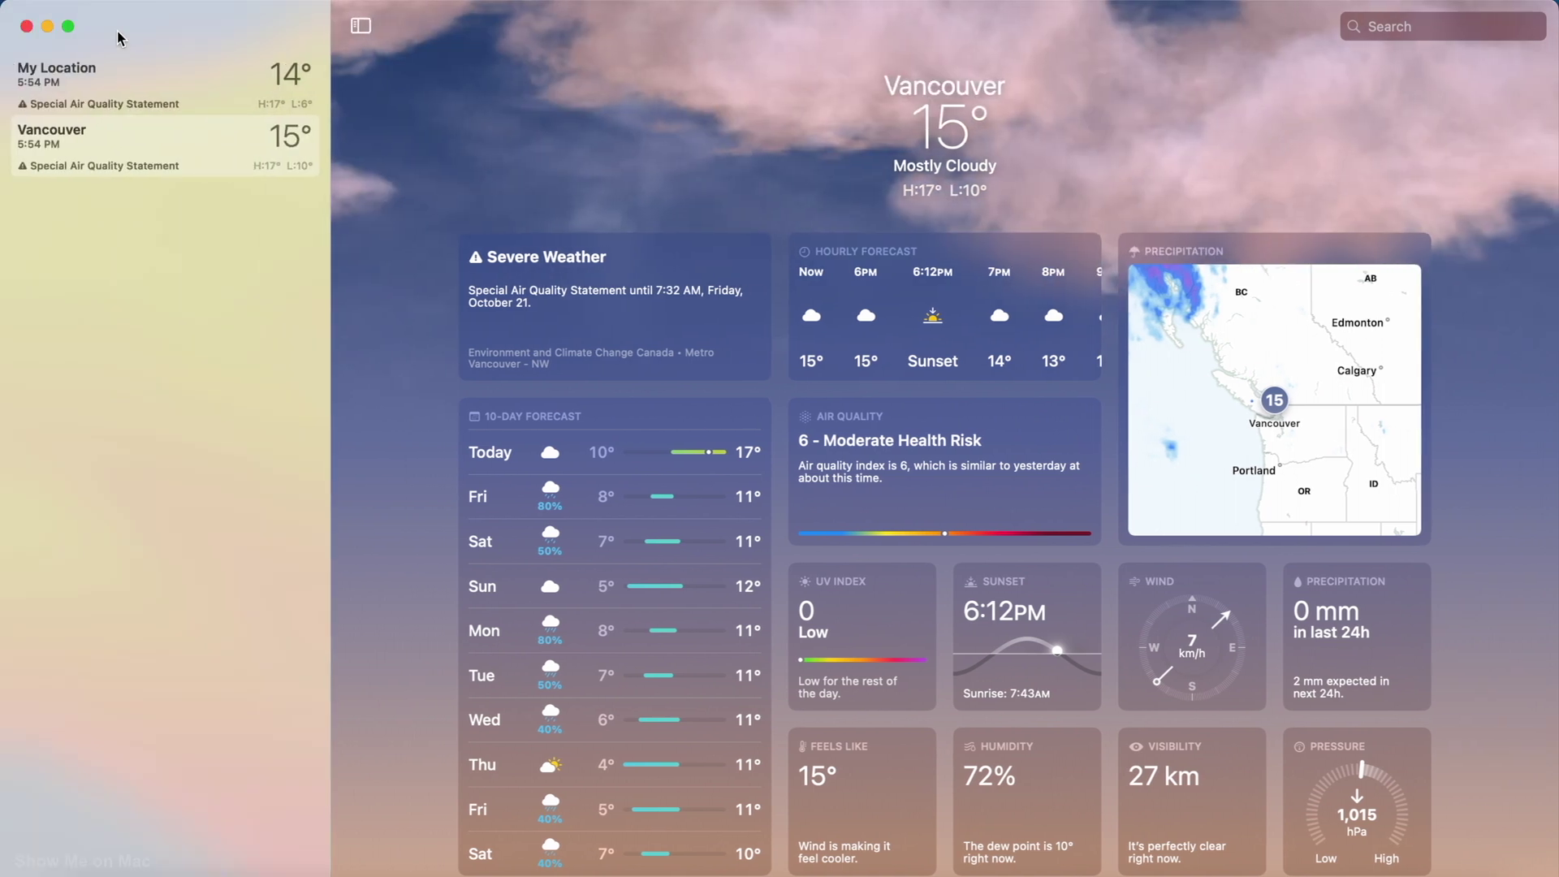
click(1387, 27)
text(s)
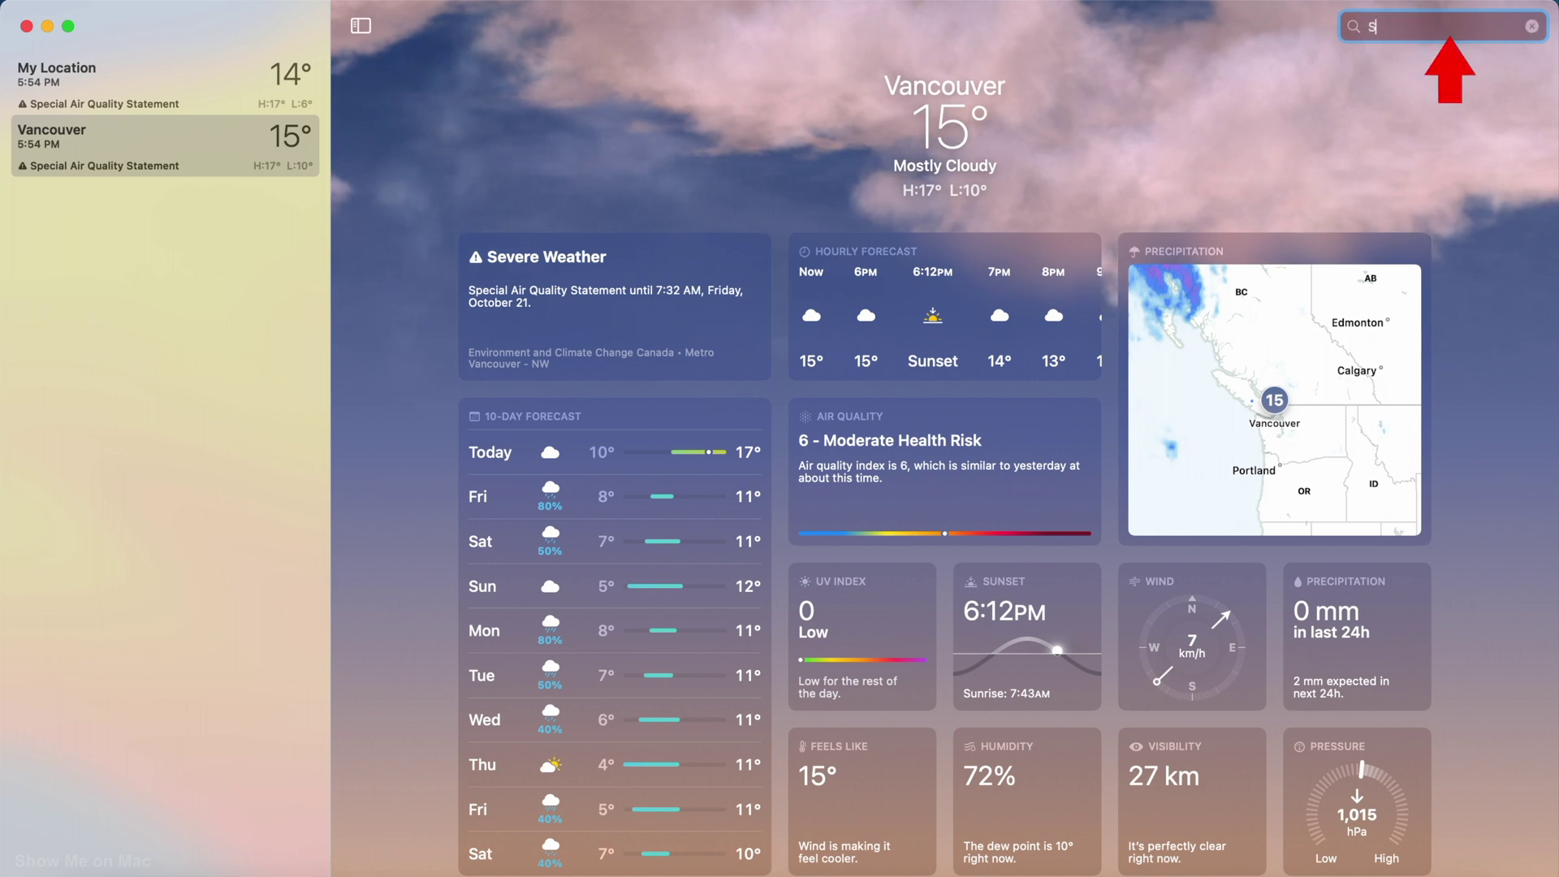
text(ydney)
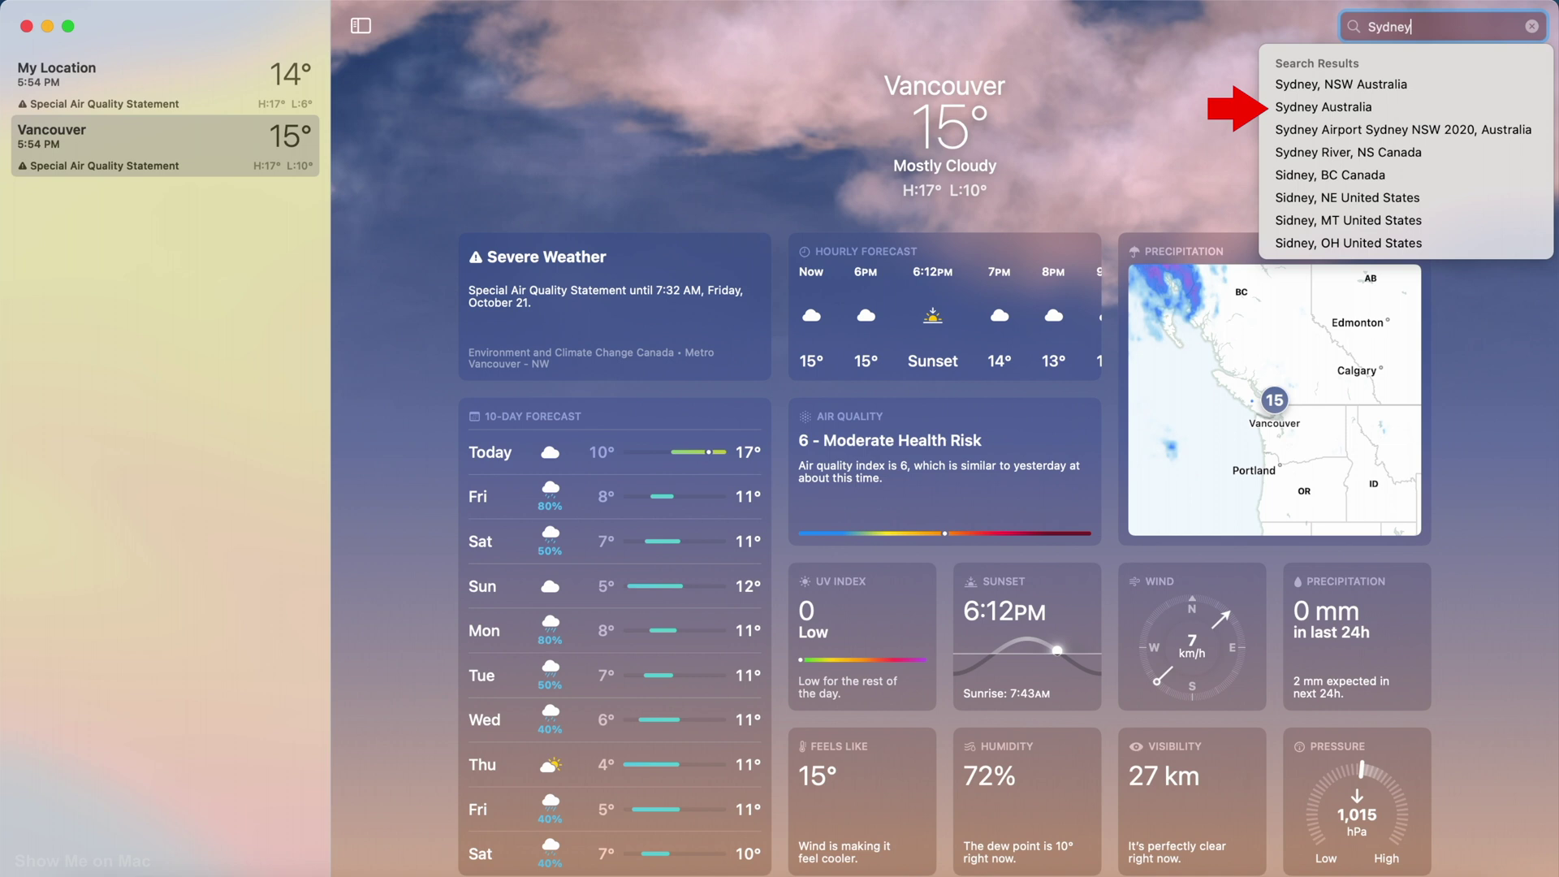
click(1376, 107)
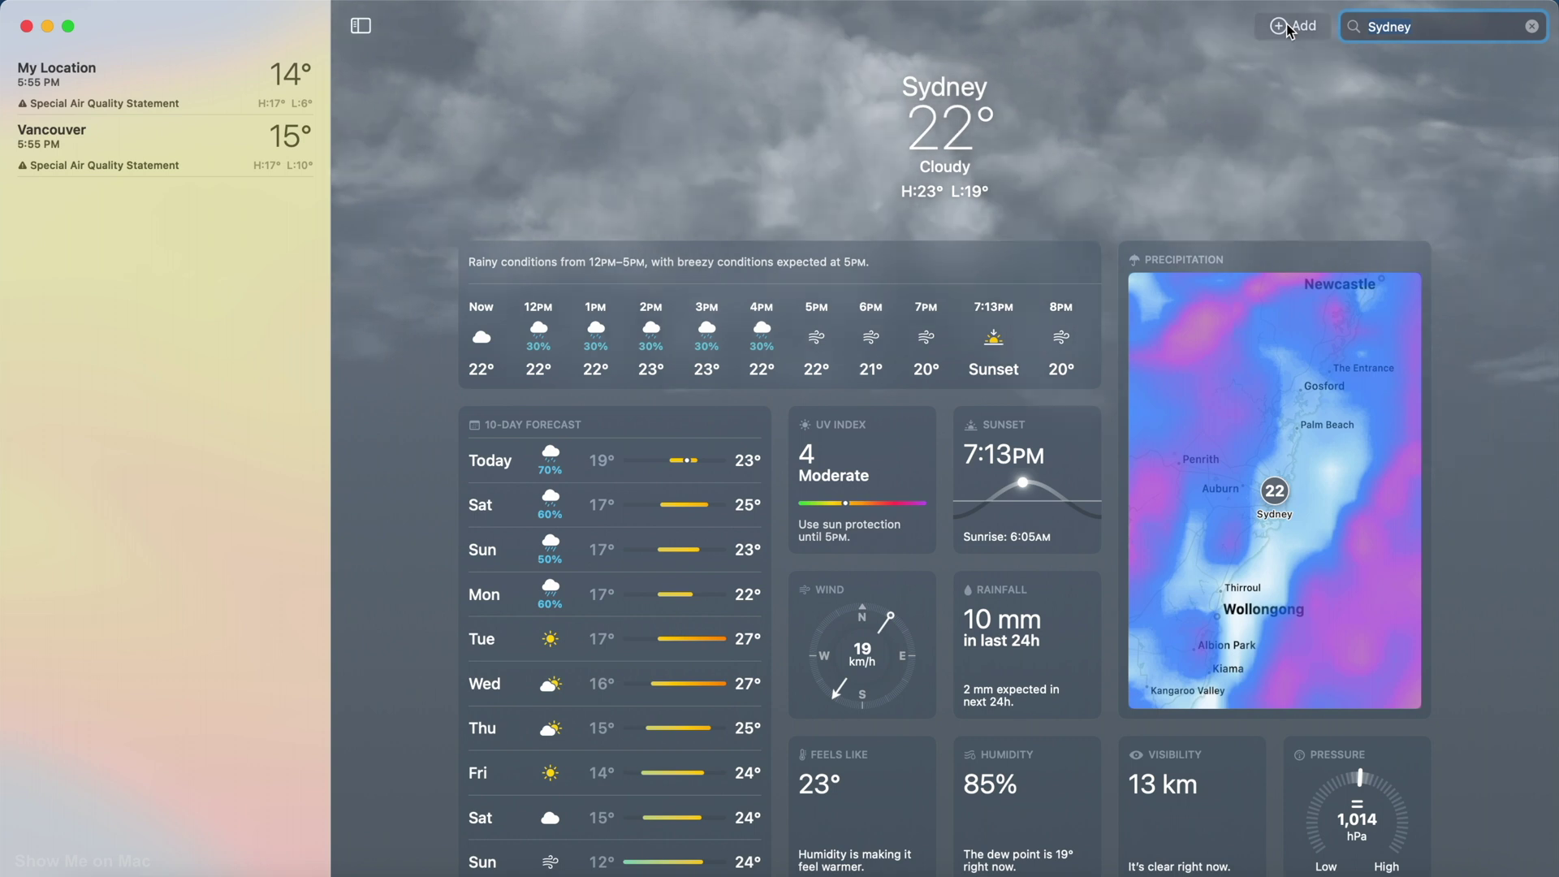
click(1286, 24)
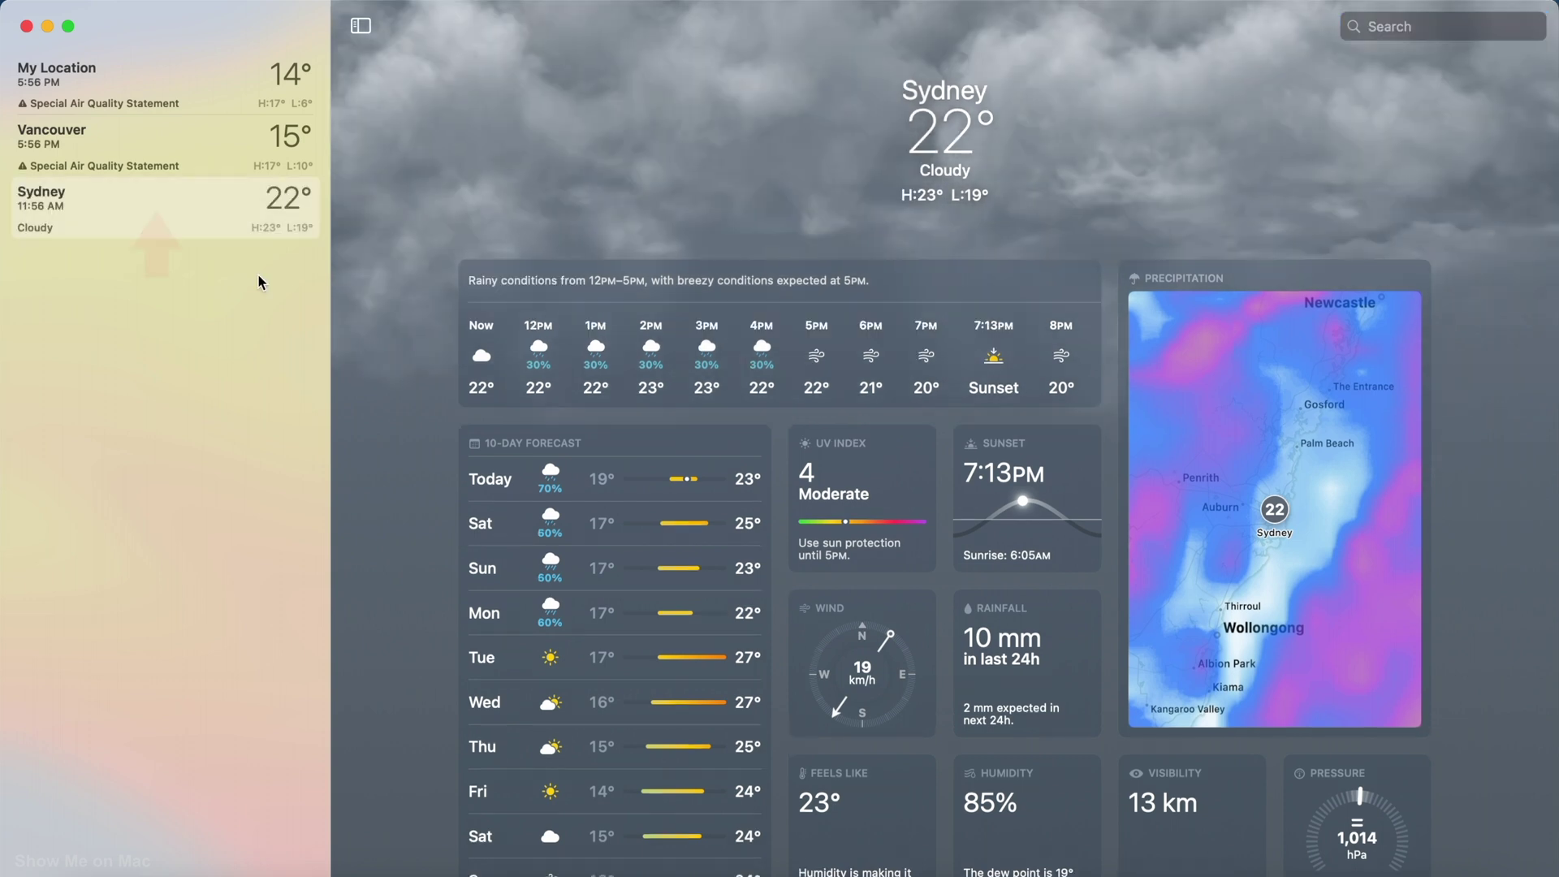
Step: Delete Sydney from the locations list, leaving My Location and Vancouver
right_click(180, 210)
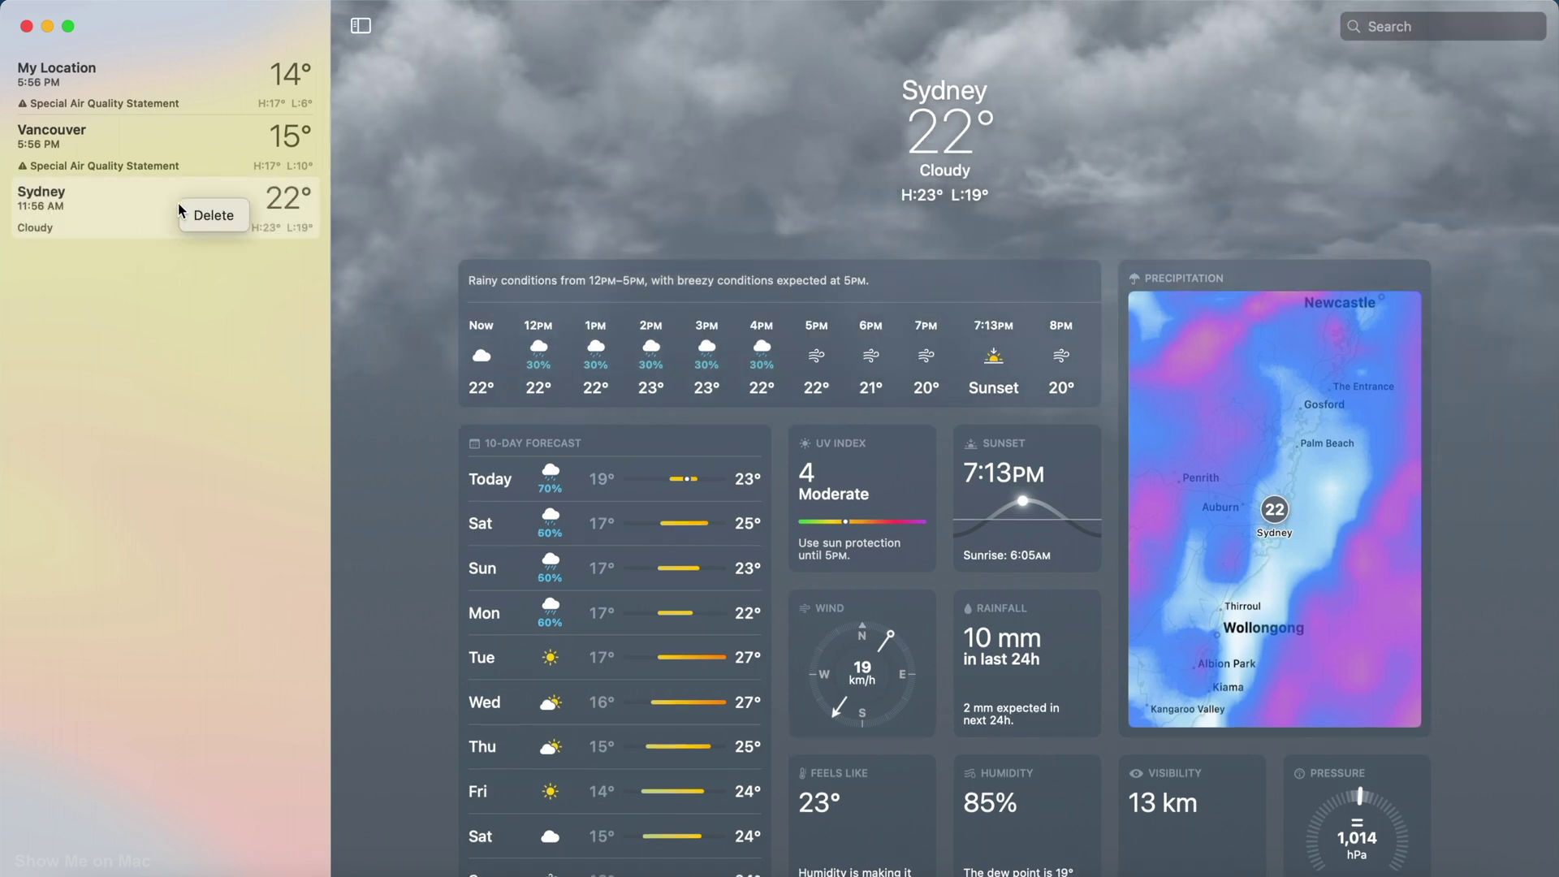
click(198, 216)
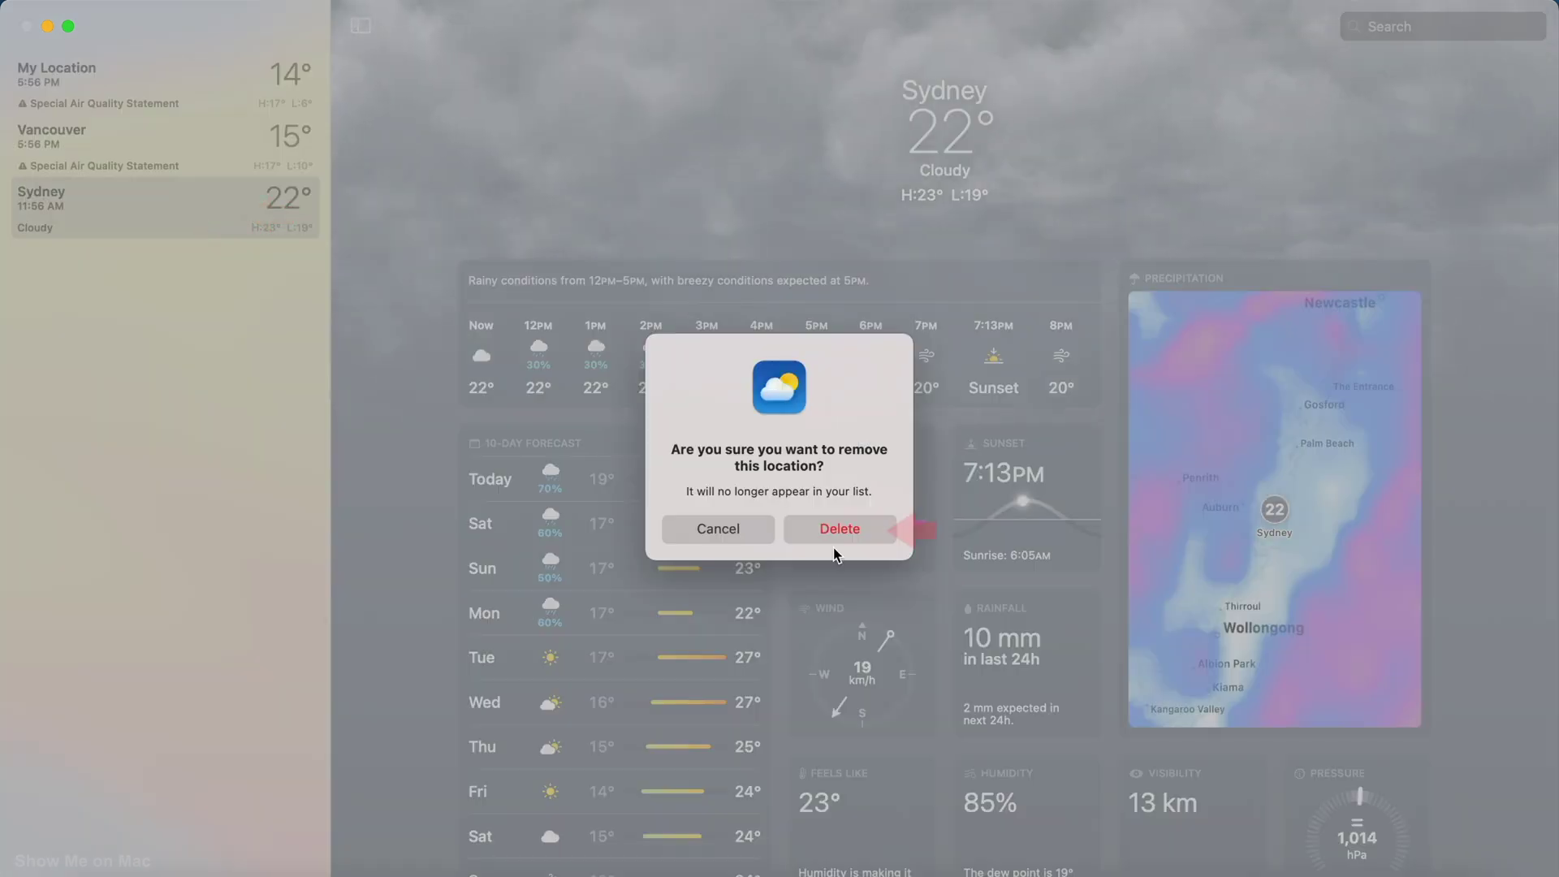
click(836, 535)
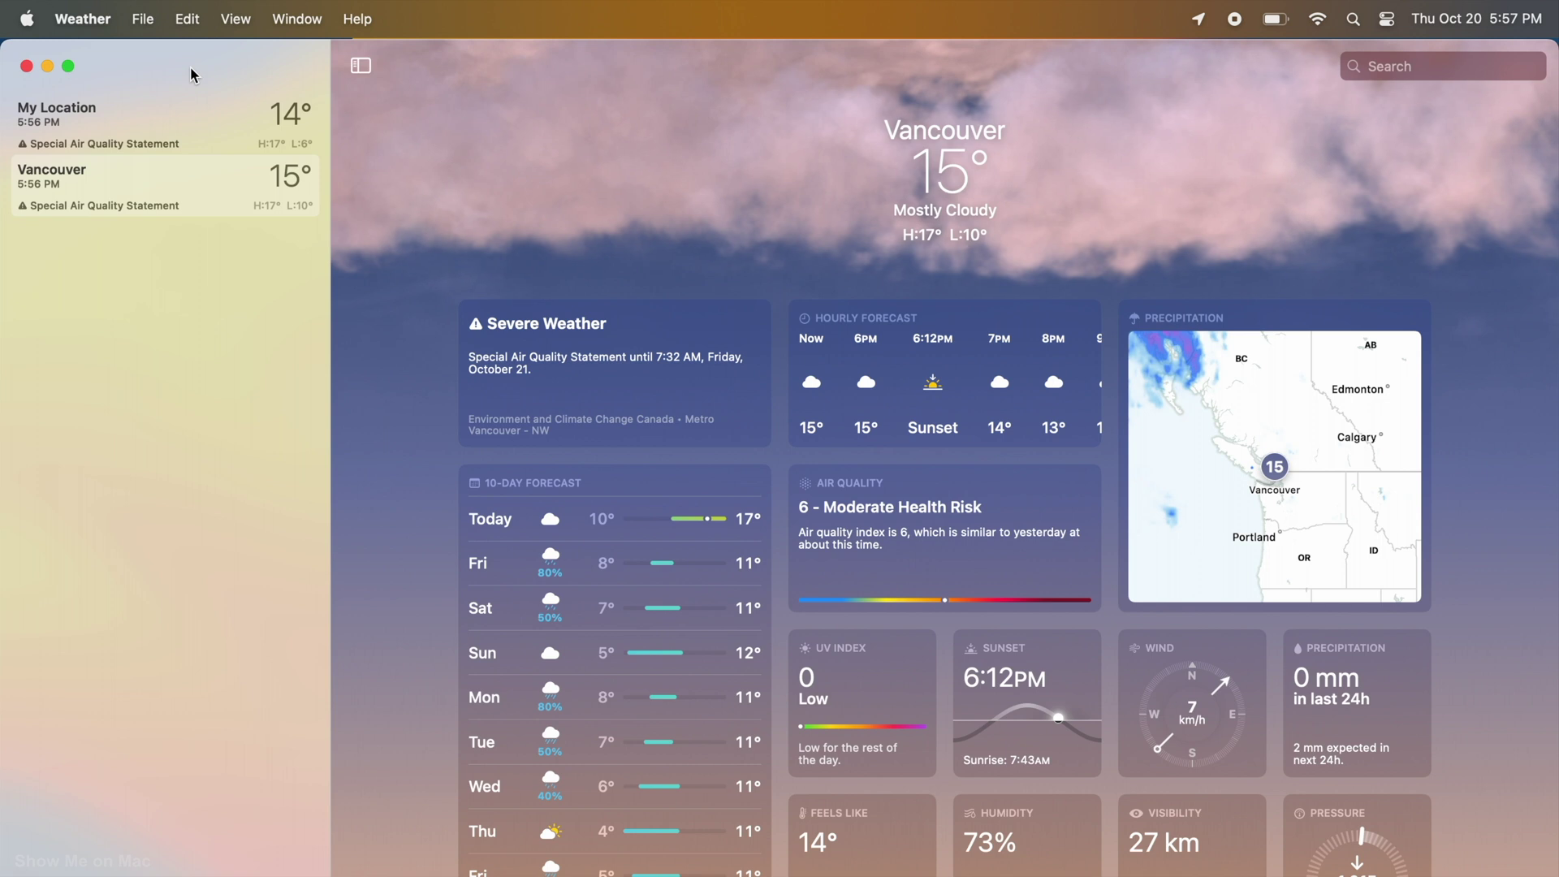
Step: Switch temperatures to Fahrenheit via the View menu, showing Vancouver at 59°
click(233, 20)
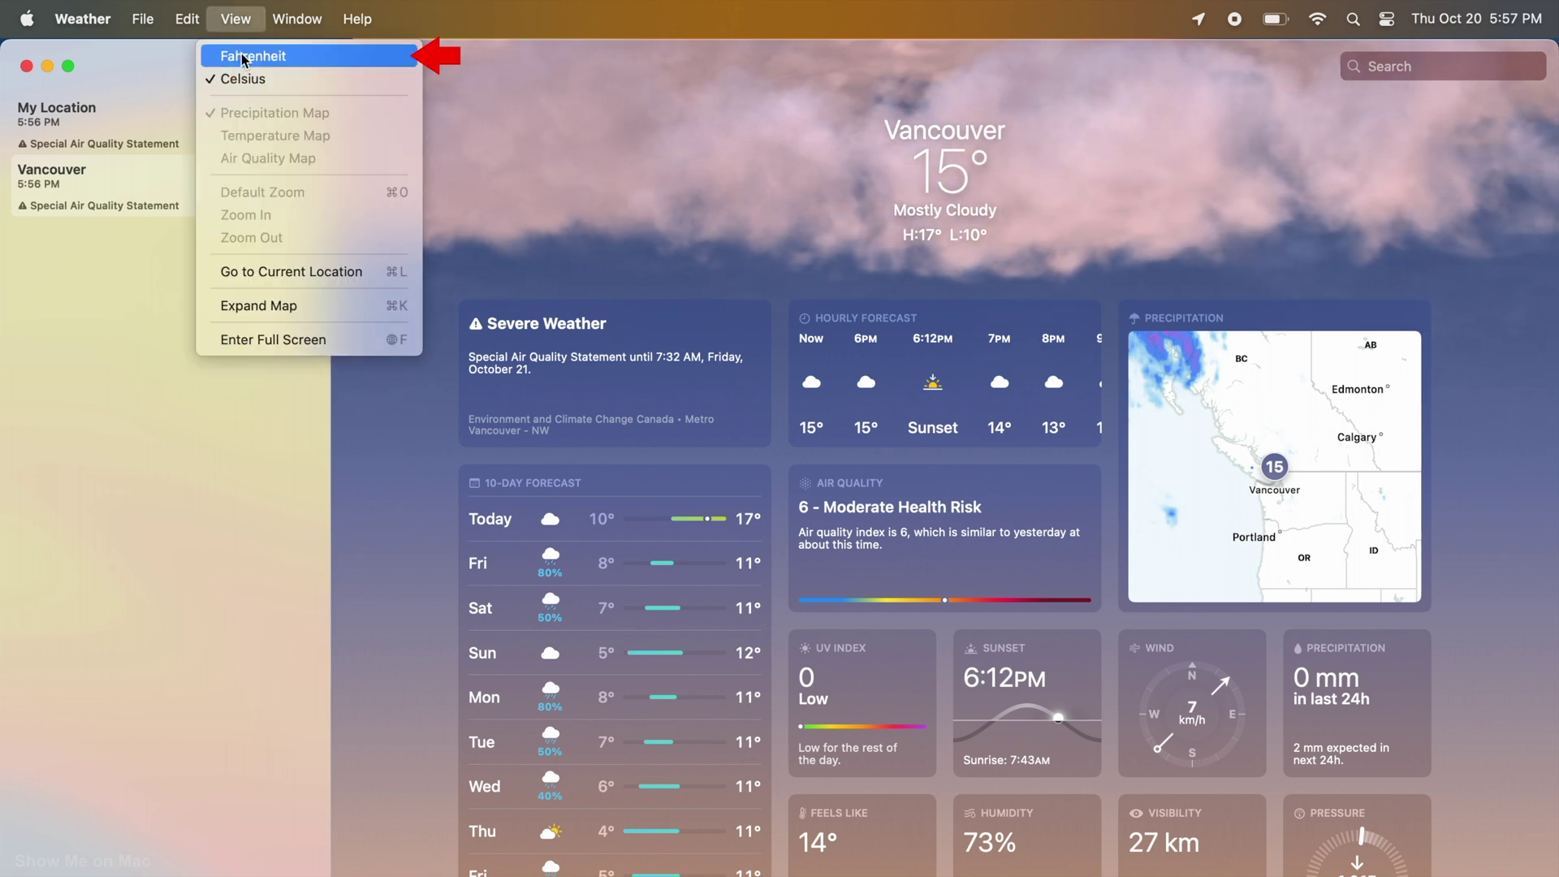
click(242, 57)
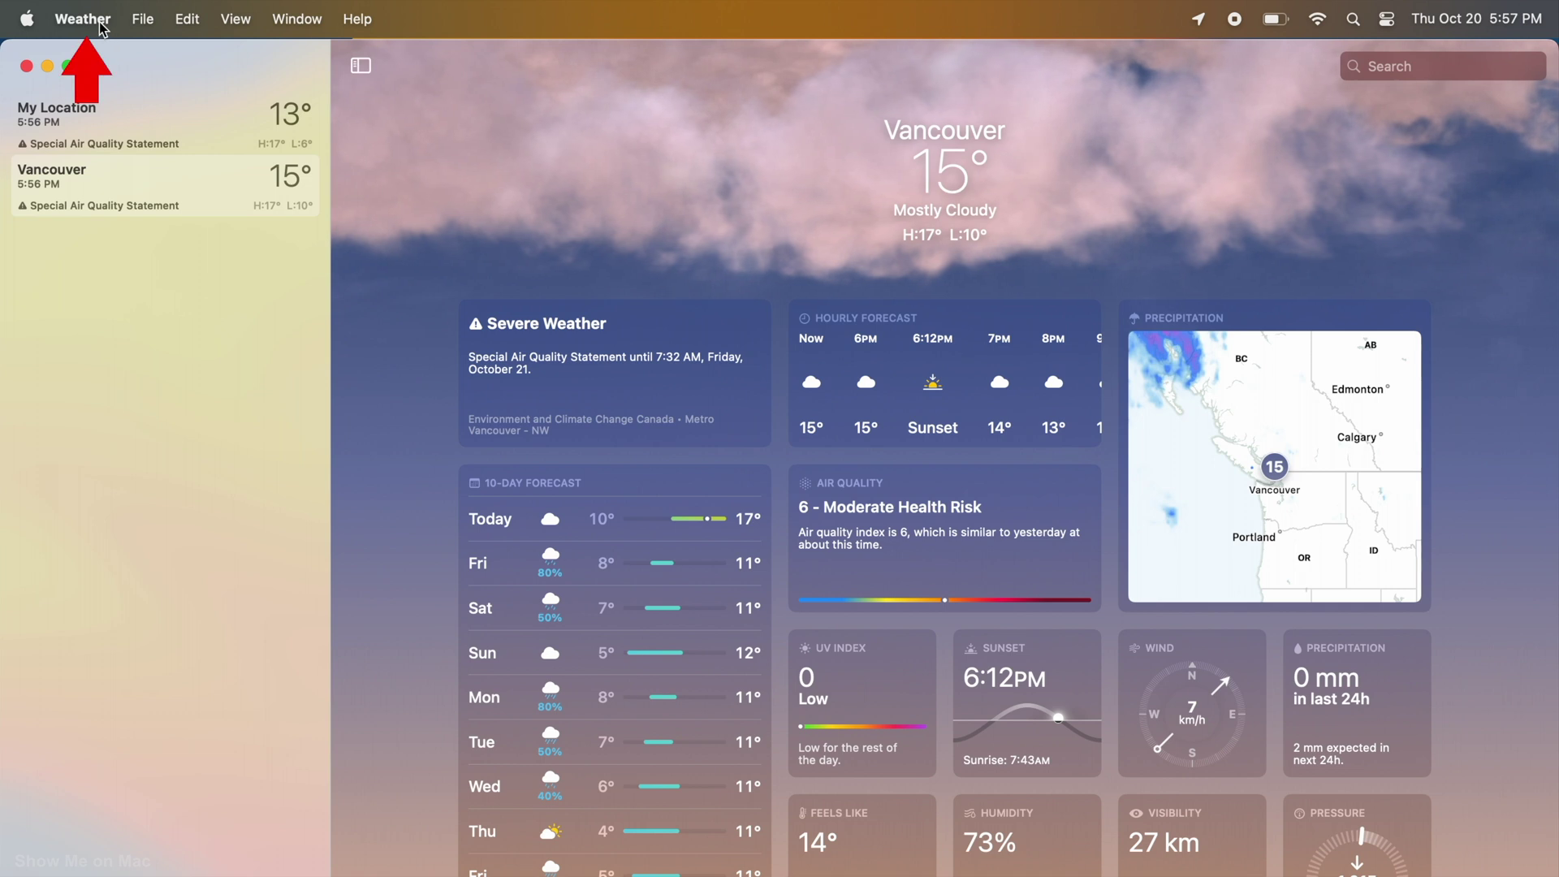
click(102, 25)
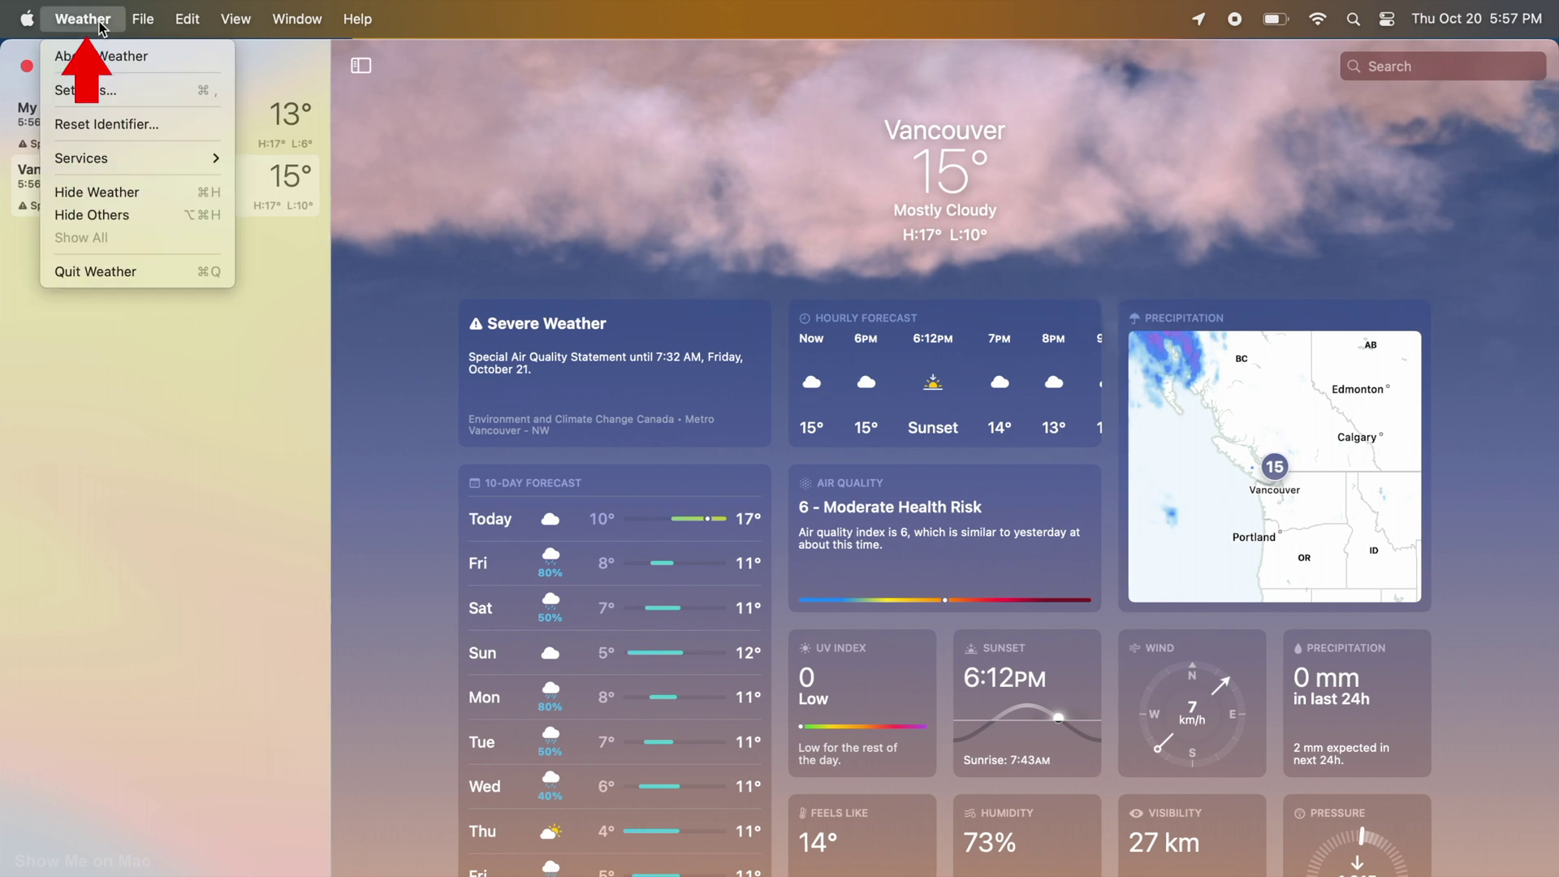
Step: Review the severe weather notification settings, close them, and dismiss the Siri panel
click(115, 89)
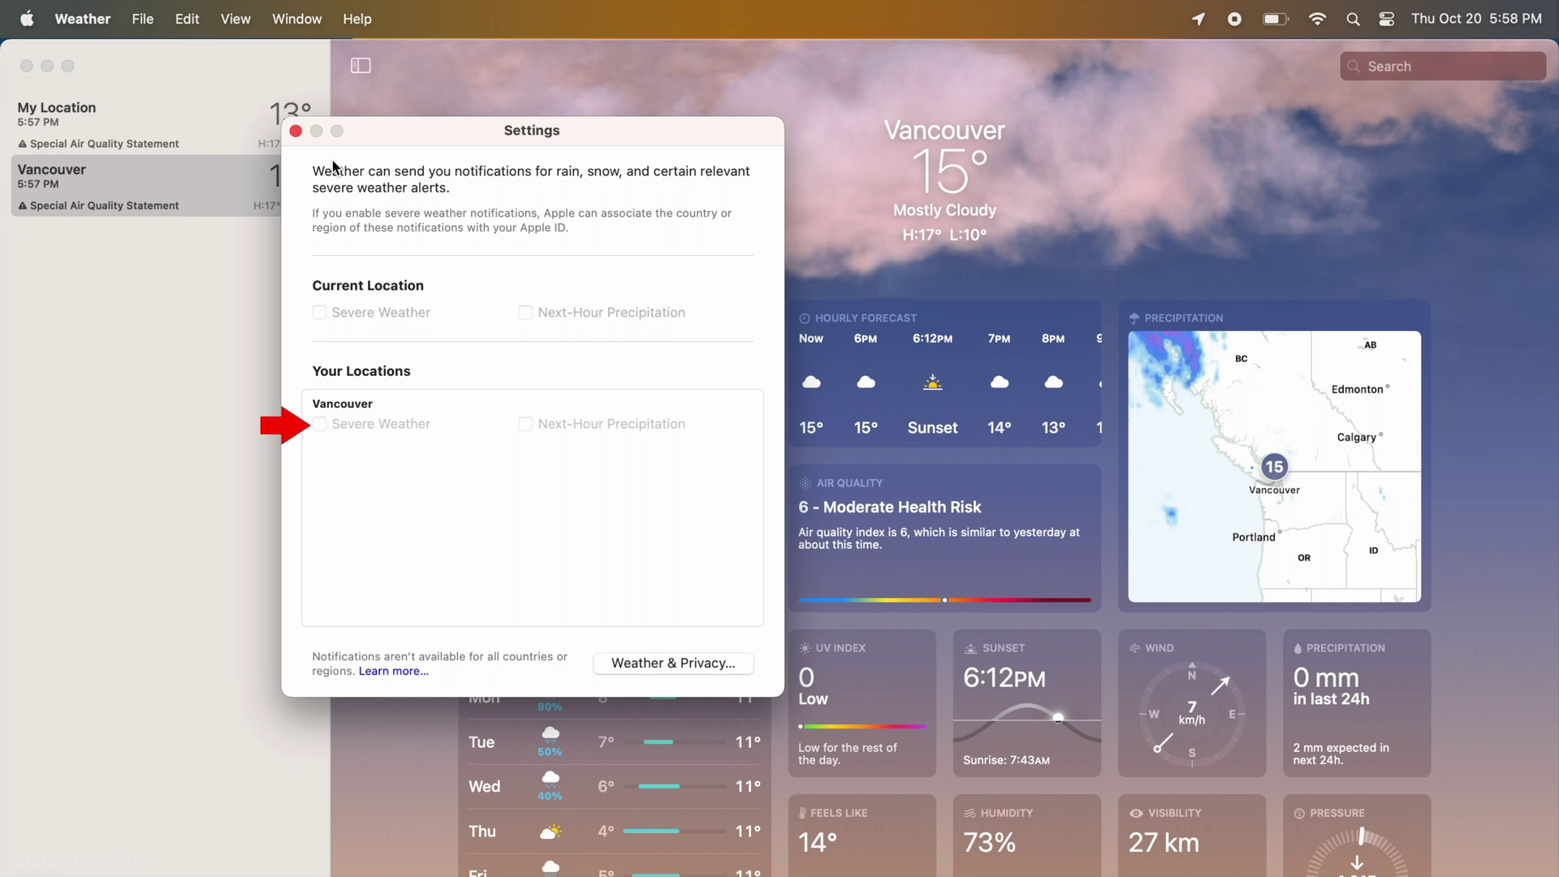
click(297, 130)
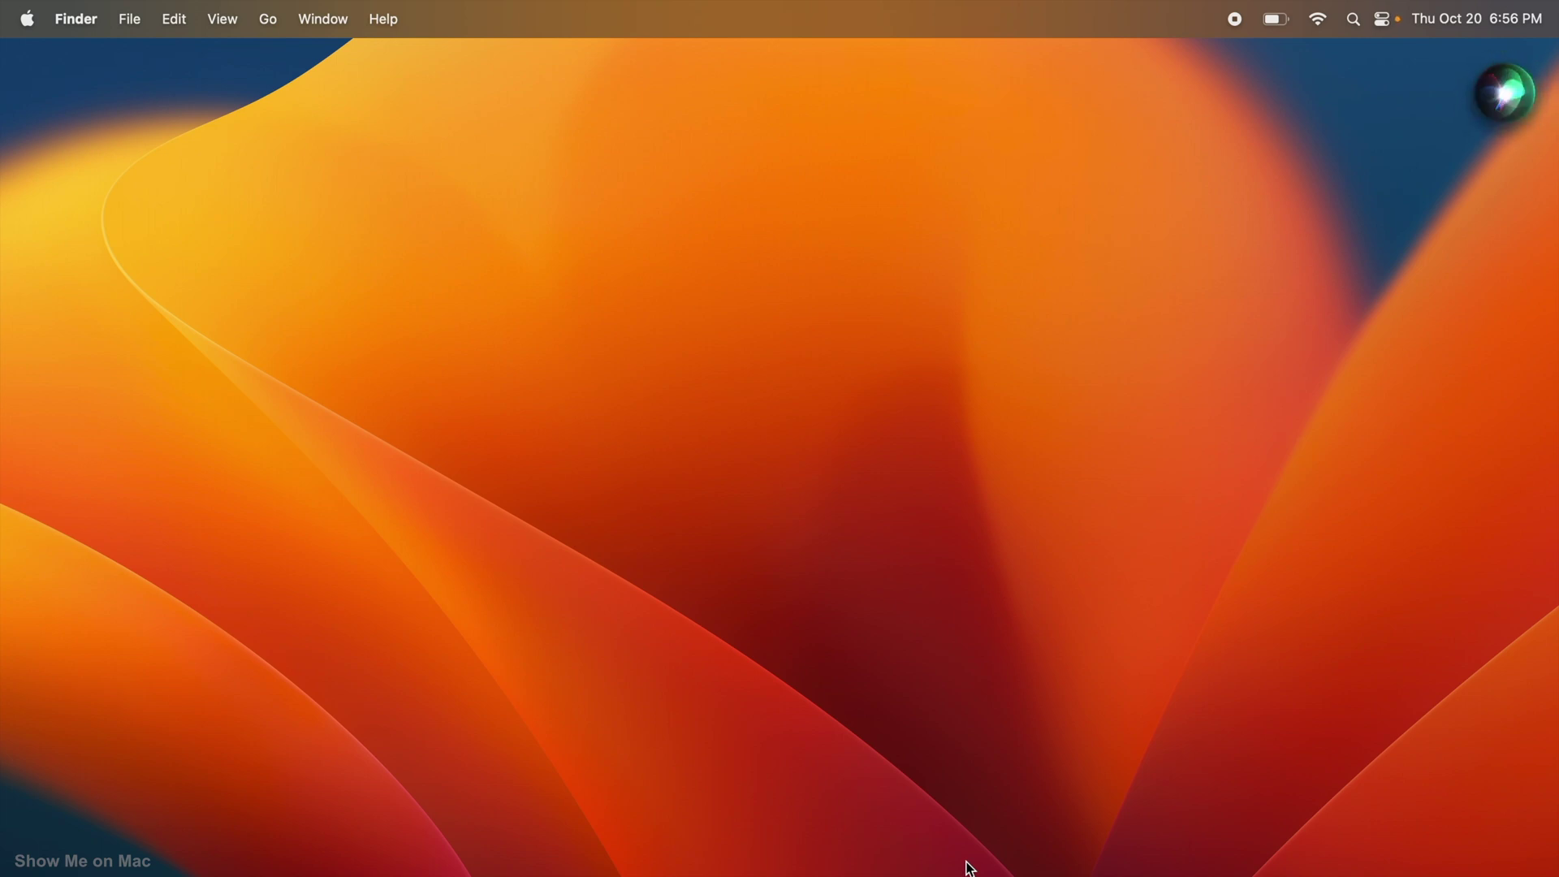
click(1298, 482)
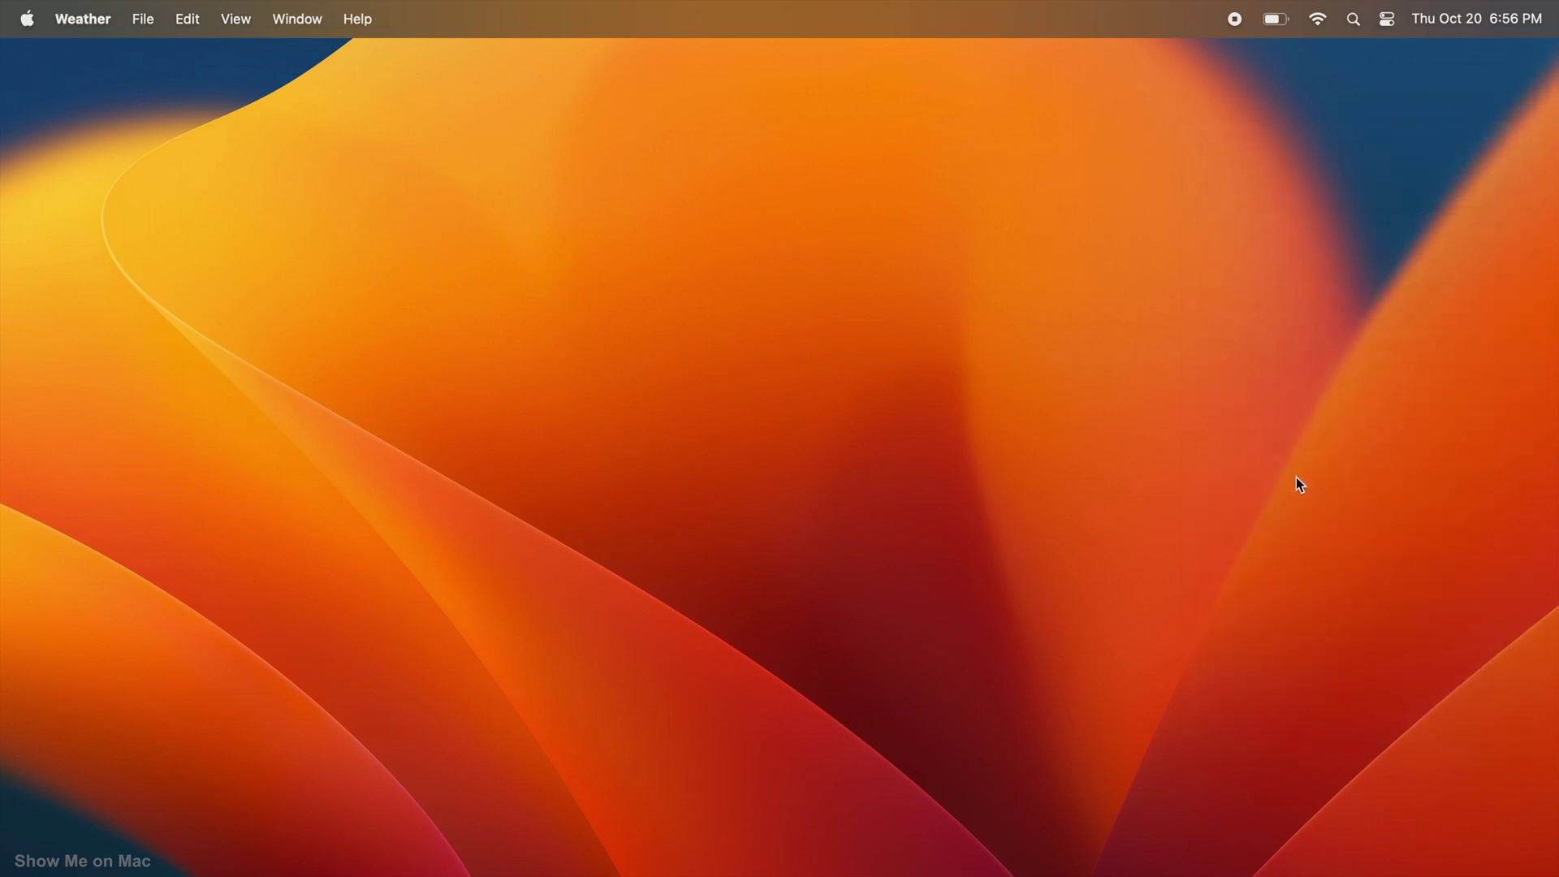